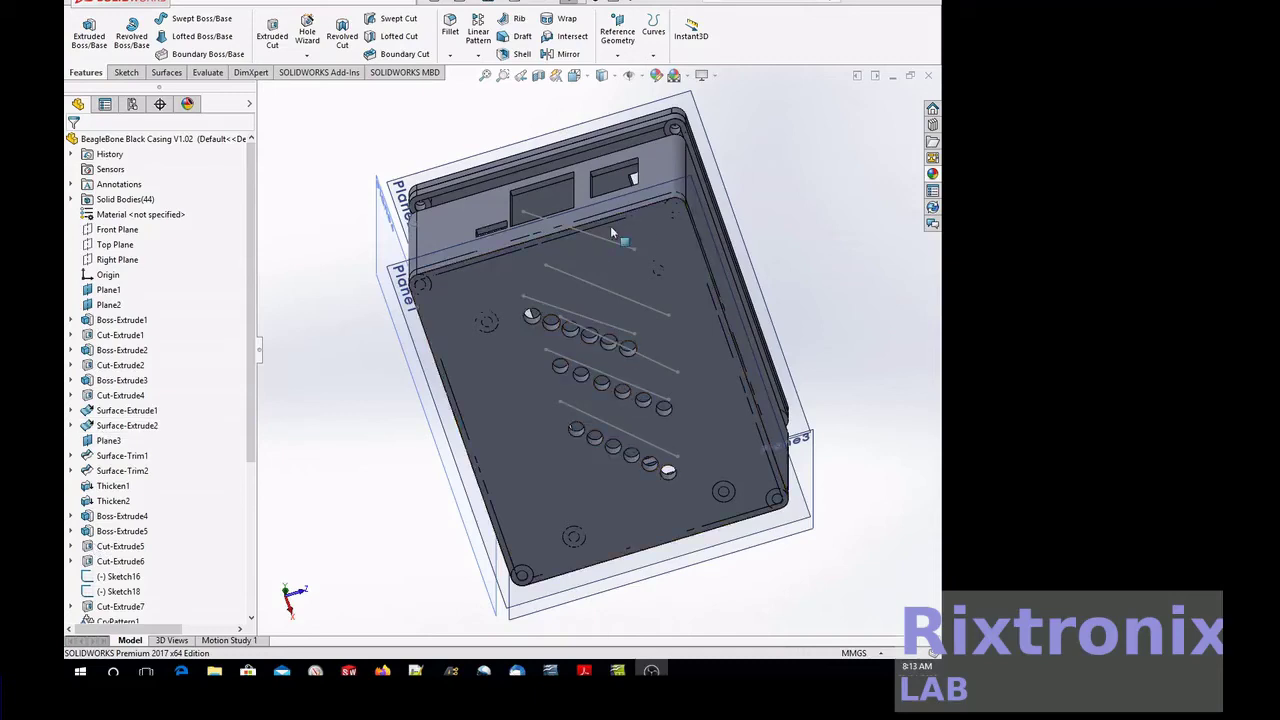
# - Rotate the casing to an angled side view and bring up the Insert > Features commands
pyautogui.rightClick(760, 120)
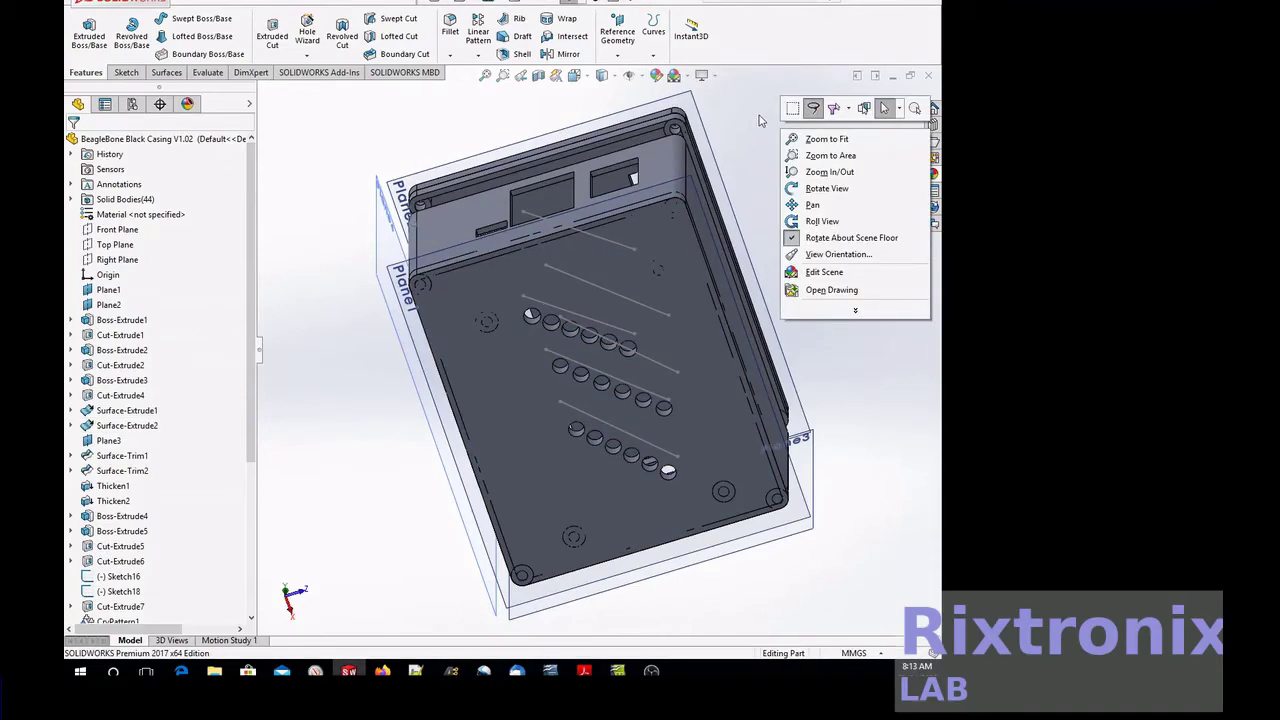
pyautogui.click(812, 188)
pyautogui.moveTo(810, 190)
pyautogui.mouseDown()
pyautogui.moveTo(790, 190)
pyautogui.moveTo(753, 271)
pyautogui.mouseUp()
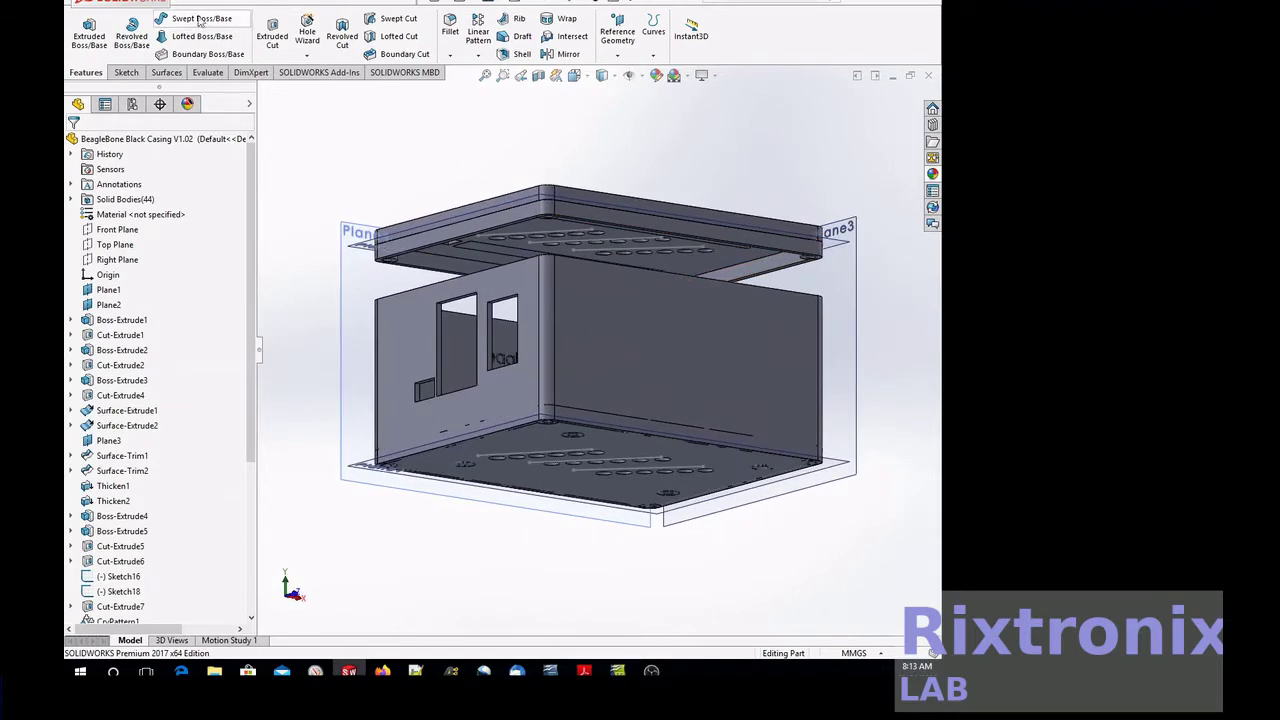
pyautogui.click(275, 3)
pyautogui.moveTo(300, 49)
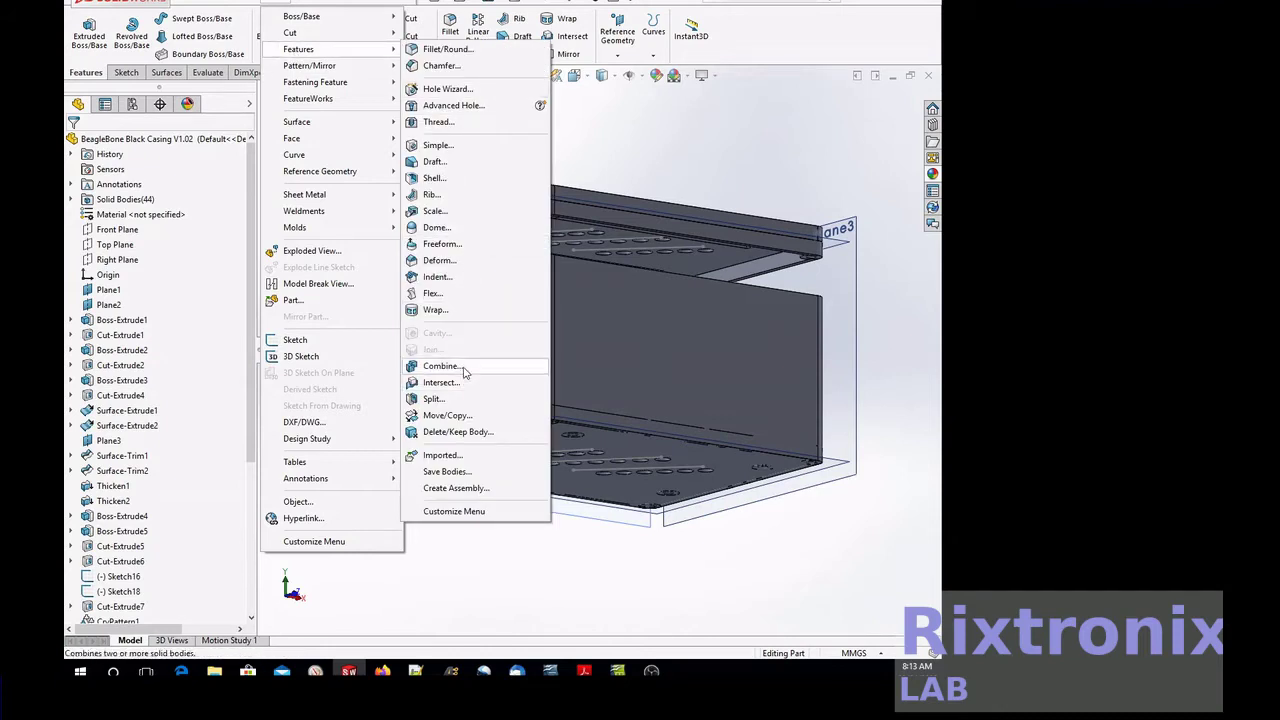
# - Start an Add-type Combine with five lid bodies, including Cut-Extrude4[1], [3] and [4]
pyautogui.click(460, 366)
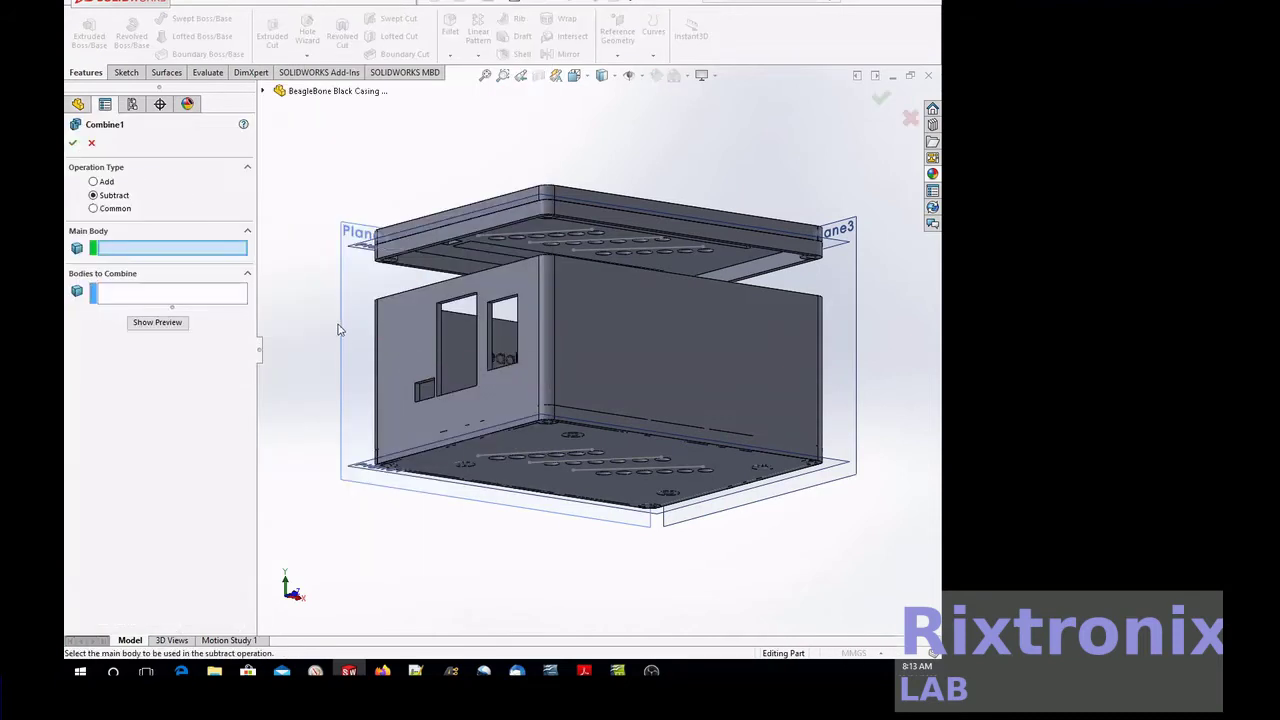
pyautogui.click(112, 184)
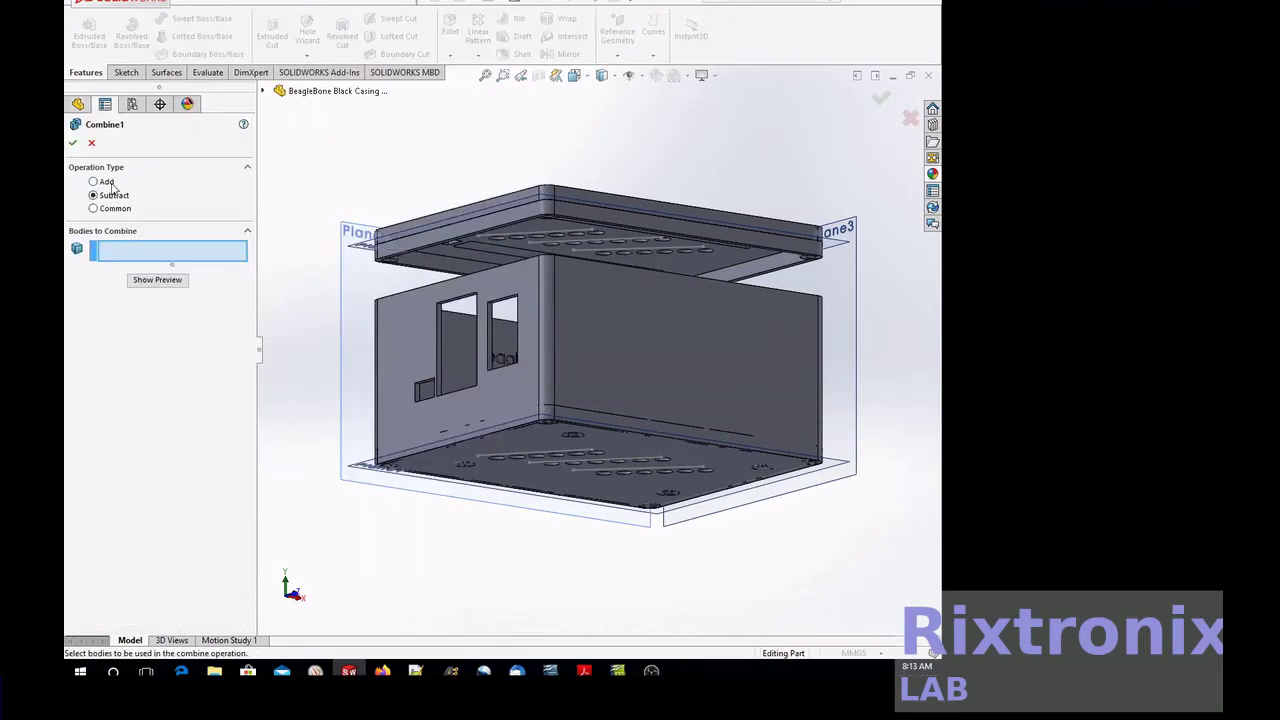
pyautogui.click(400, 243)
pyautogui.click(403, 246)
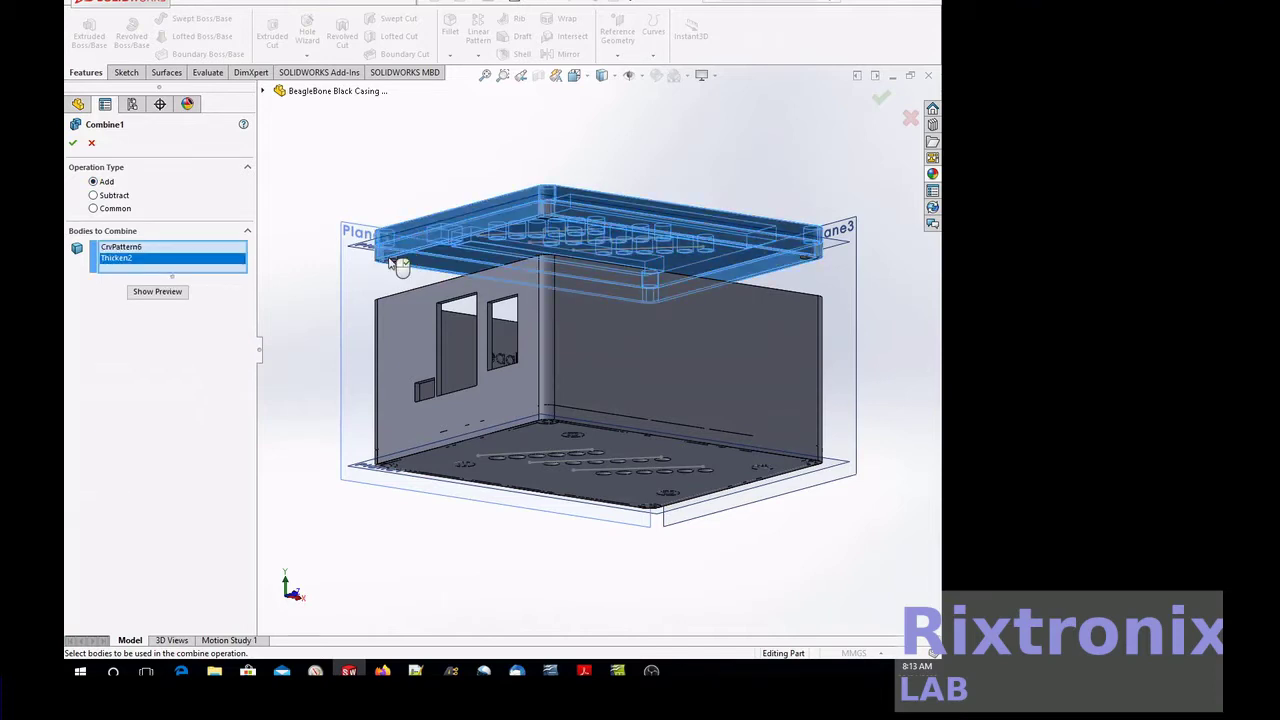
pyautogui.click(405, 259)
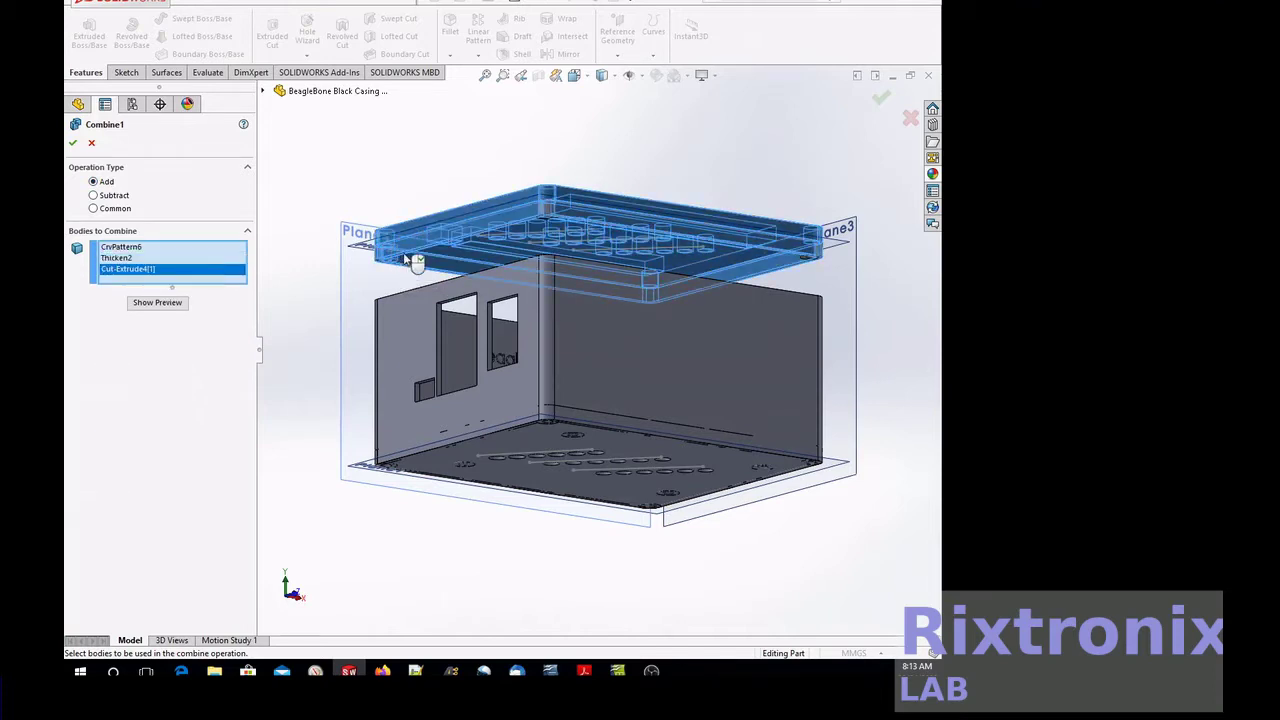
pyautogui.click(546, 215)
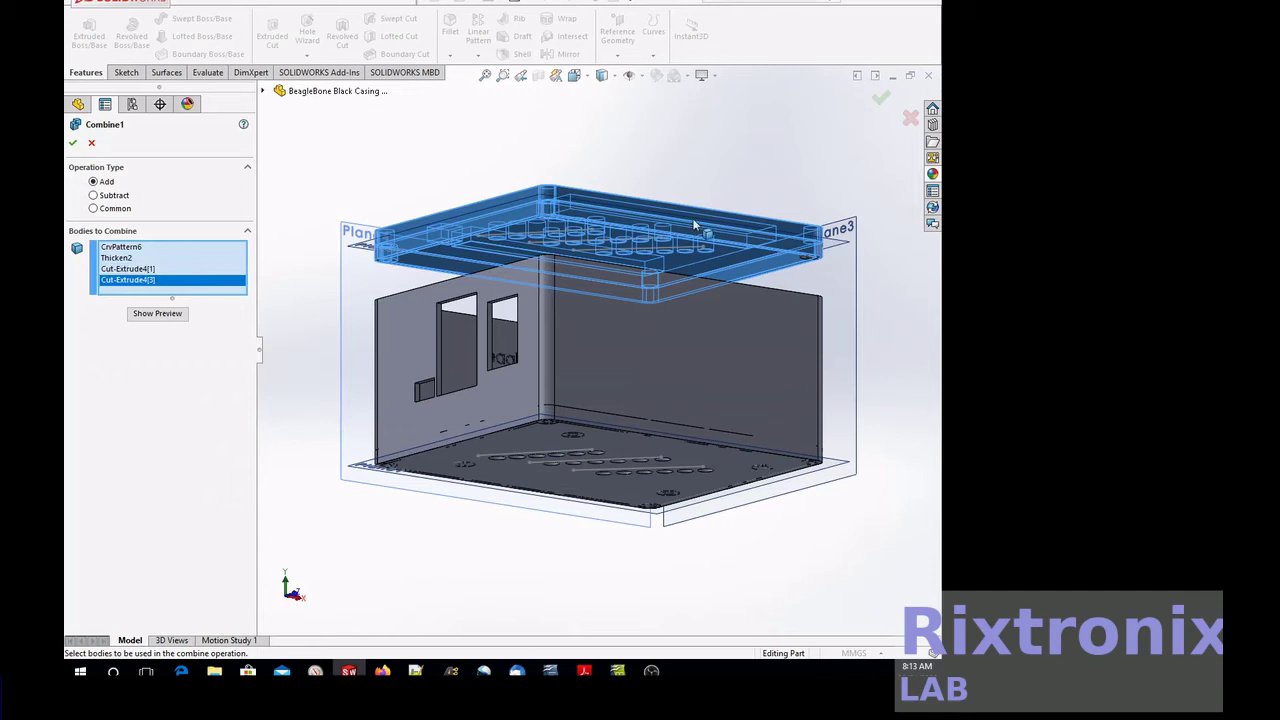
pyautogui.click(806, 252)
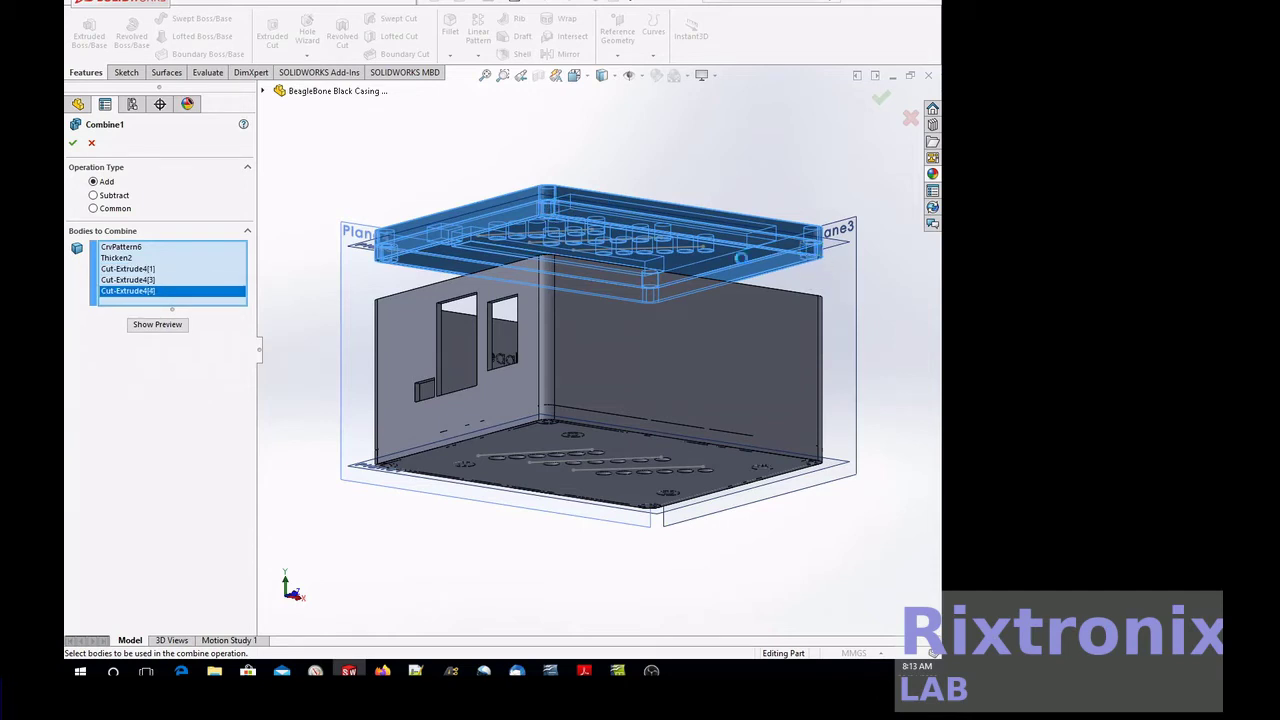
# - Rotate the view, add Cut-Extrude4[2] as the sixth lid body, then preview and confirm
pyautogui.rightClick(791, 157)
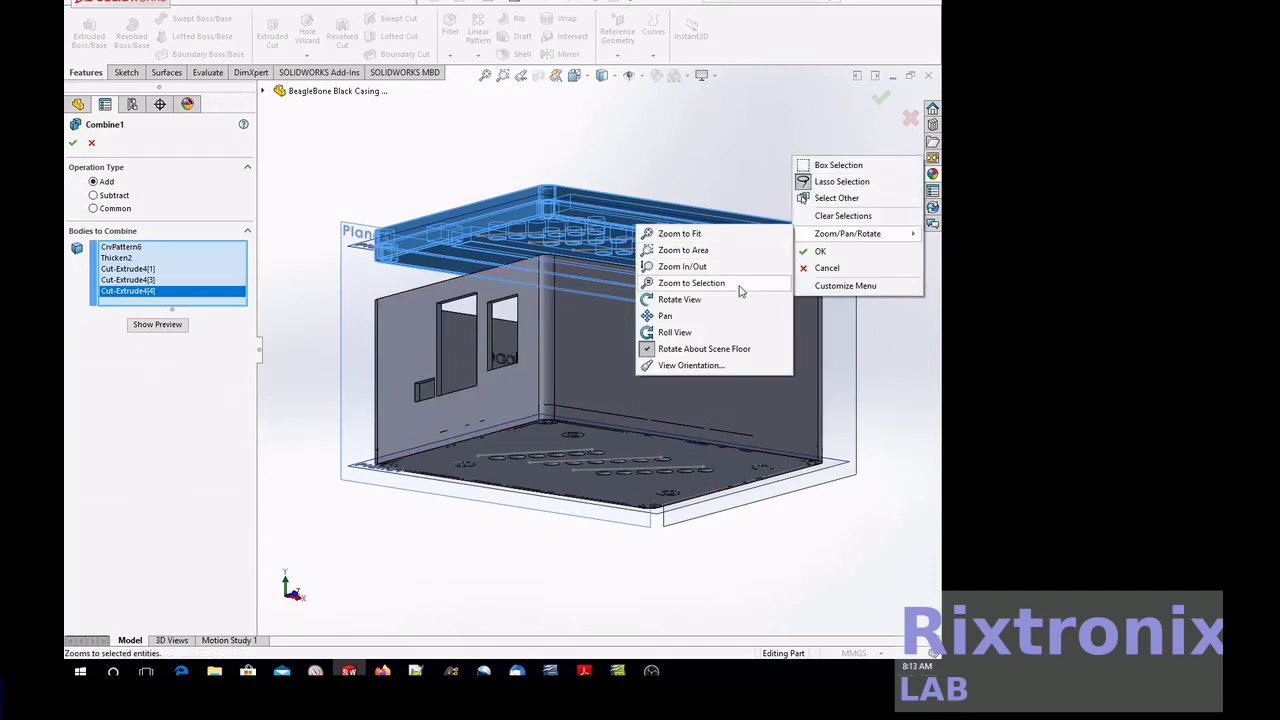
pyautogui.click(737, 298)
pyautogui.moveTo(783, 149)
pyautogui.mouseDown()
pyautogui.moveTo(582, 121)
pyautogui.moveTo(635, 122)
pyautogui.mouseUp()
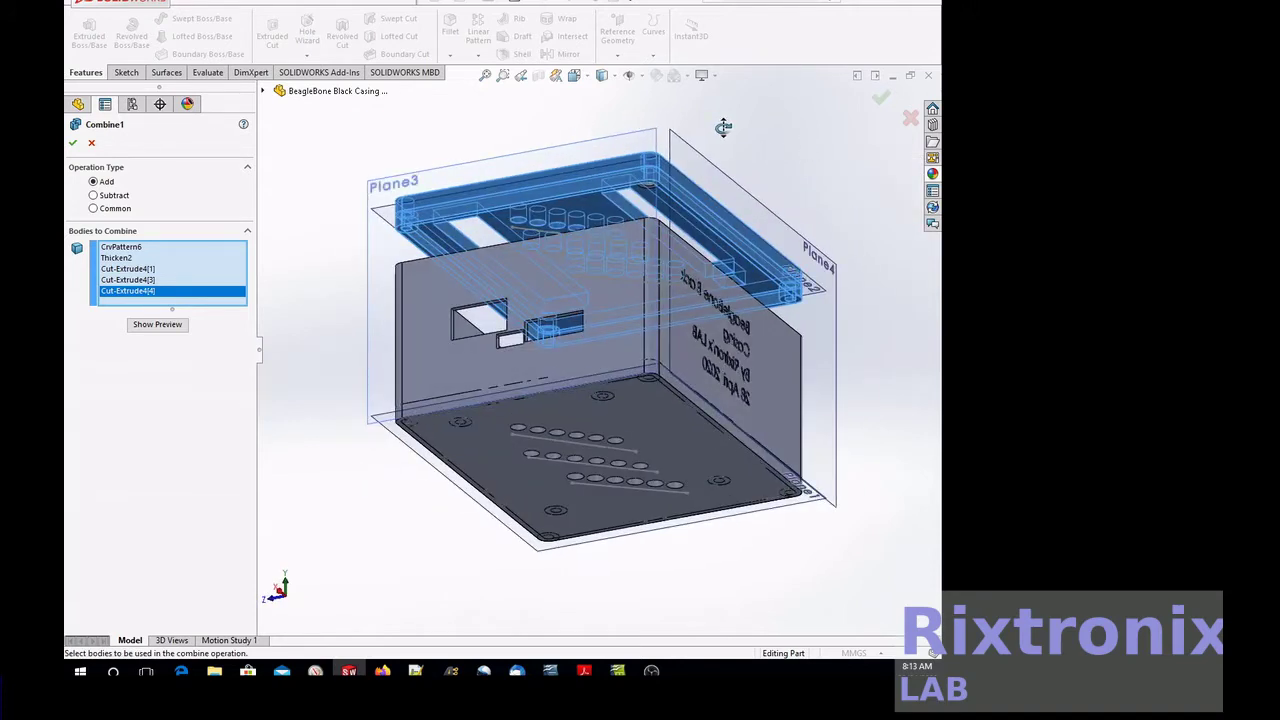
pyautogui.click(655, 188)
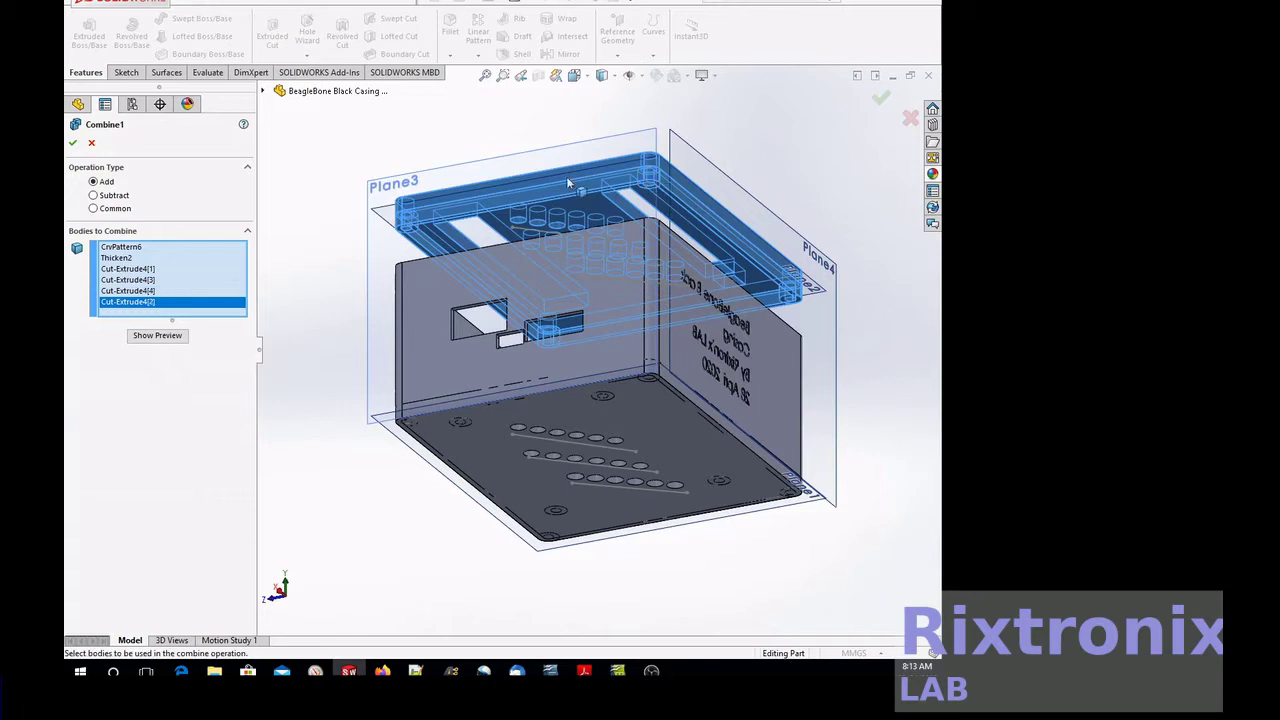
pyautogui.click(158, 335)
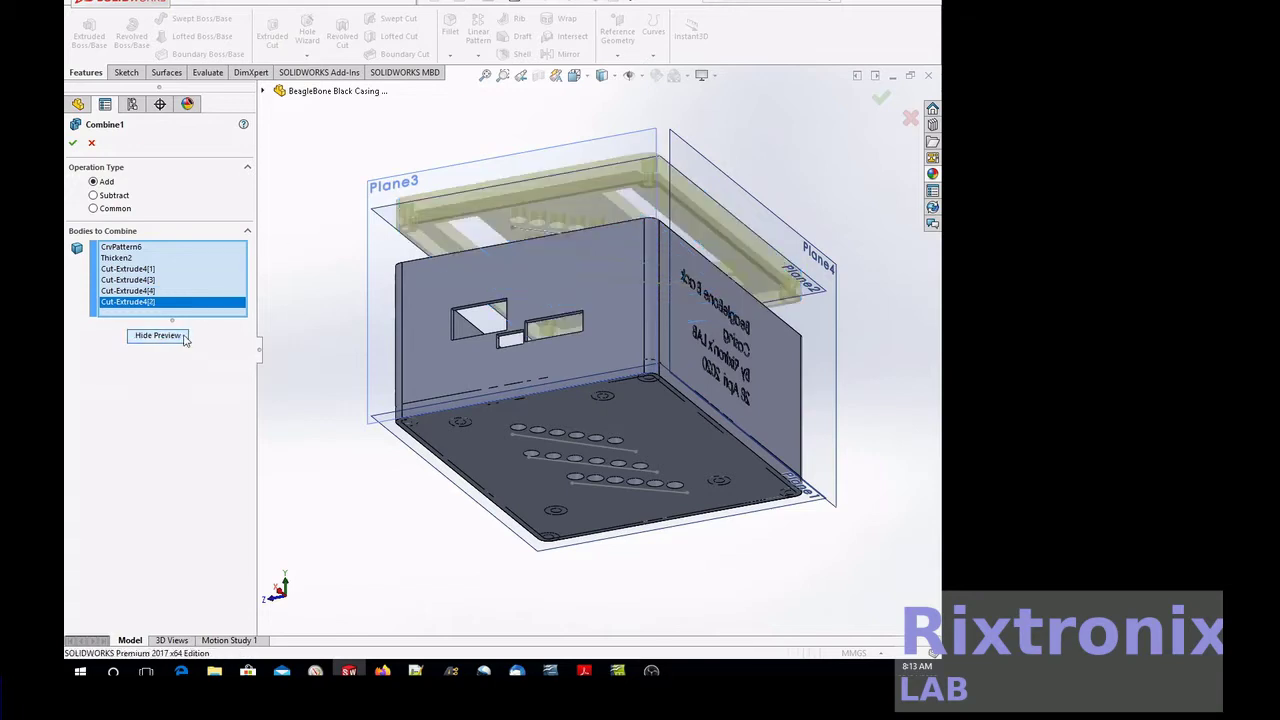
pyautogui.click(74, 143)
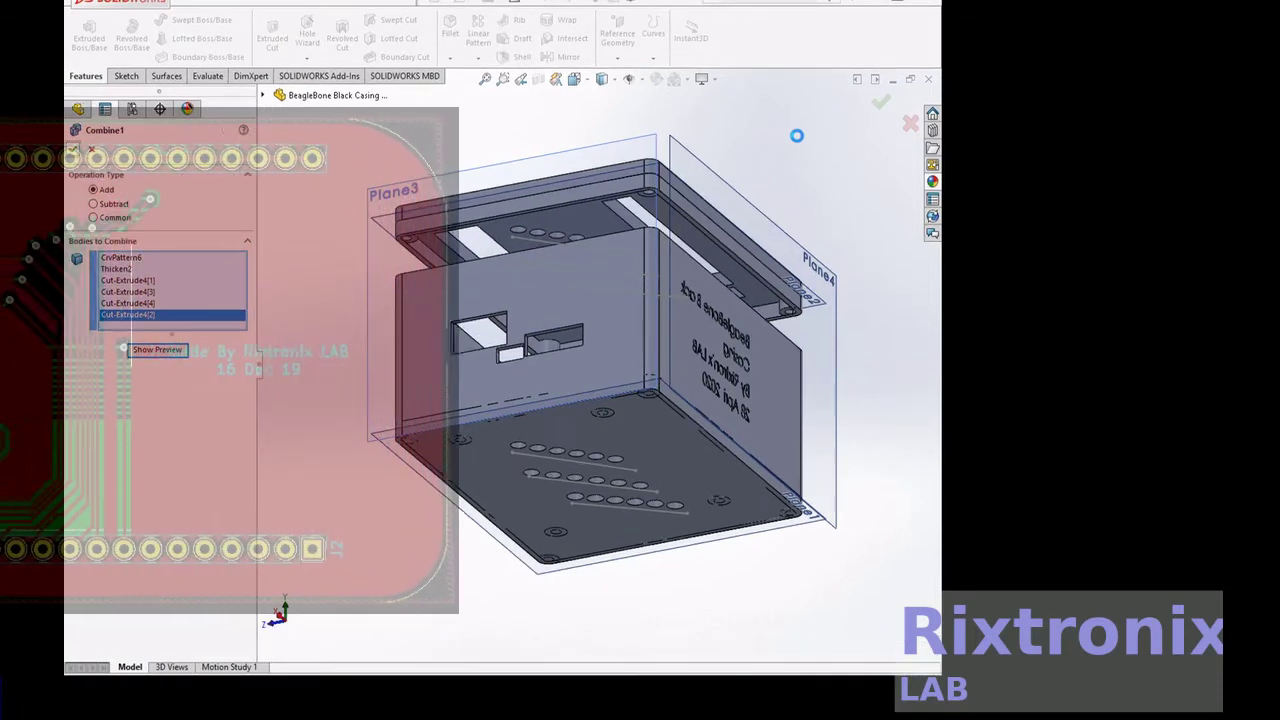
# - Turn the casing to a near-front view and bring up Insert > Features
pyautogui.rightClick(798, 142)
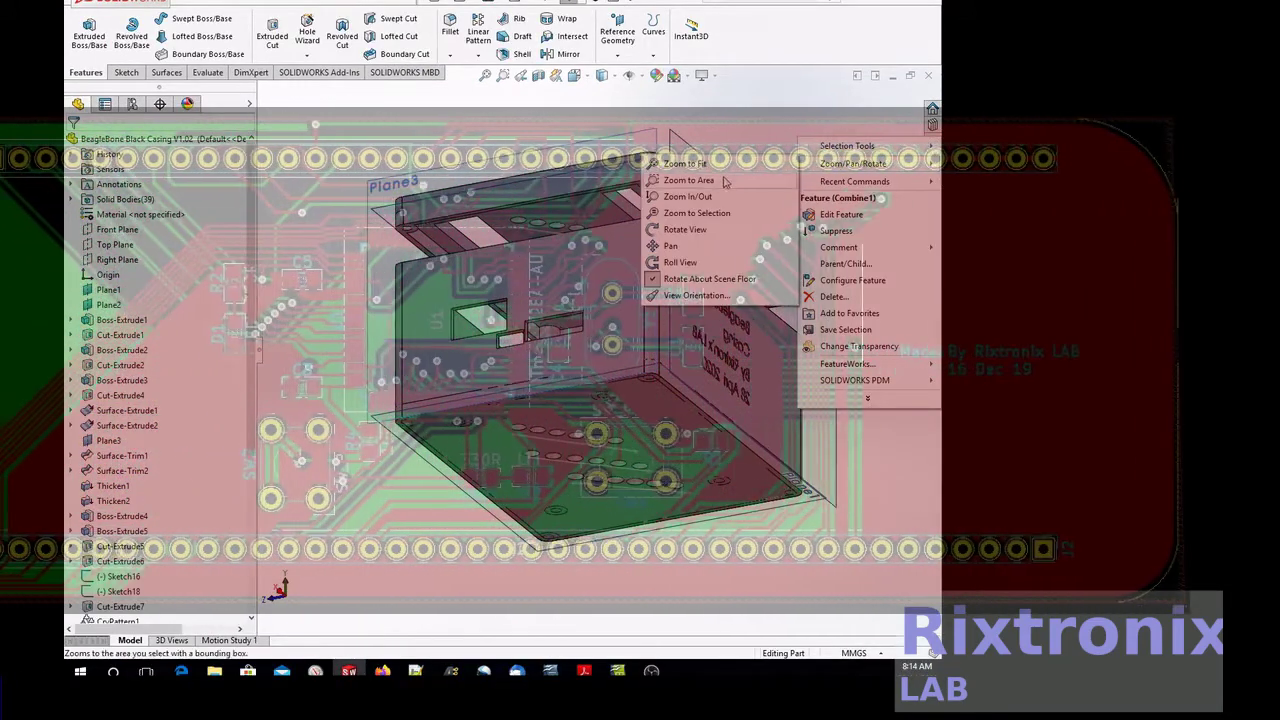
pyautogui.moveTo(749, 176)
pyautogui.mouseDown(button='middle')
pyautogui.moveTo(715, 163)
pyautogui.moveTo(480, 181)
pyautogui.moveTo(457, 367)
pyautogui.moveTo(498, 209)
pyautogui.moveTo(426, 95)
pyautogui.mouseUp(button='middle')
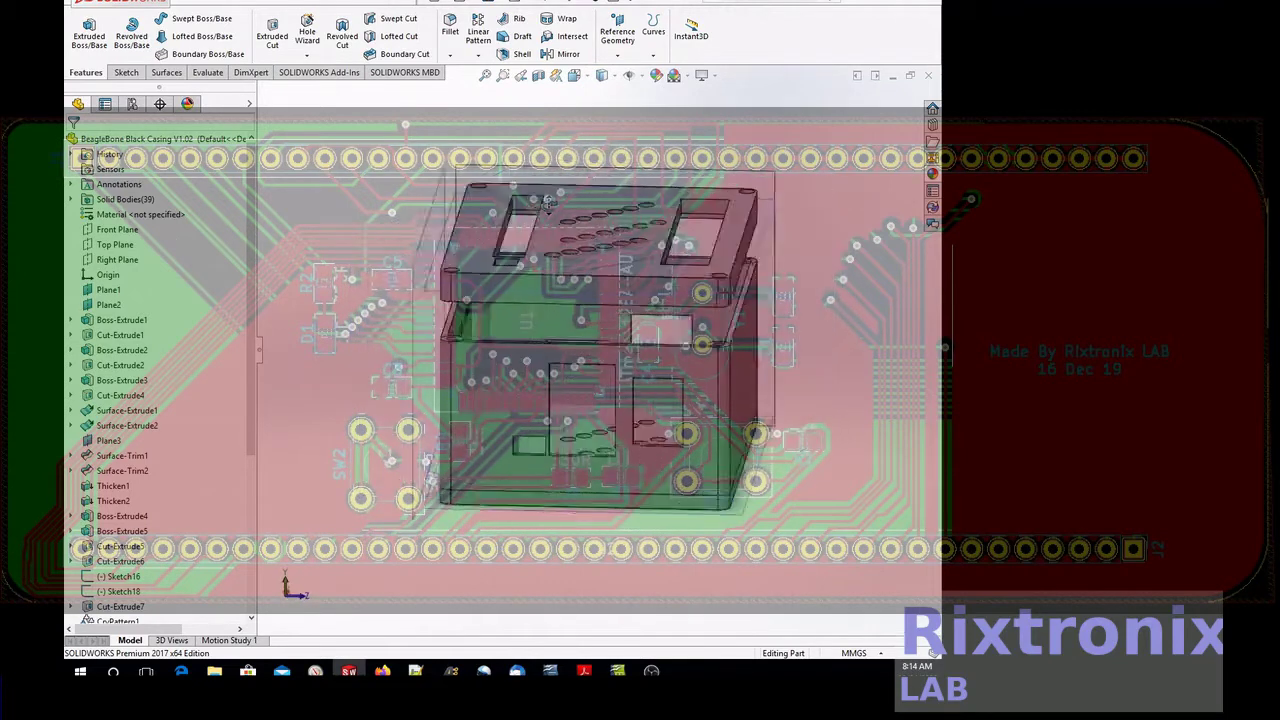
pyautogui.click(290, 3)
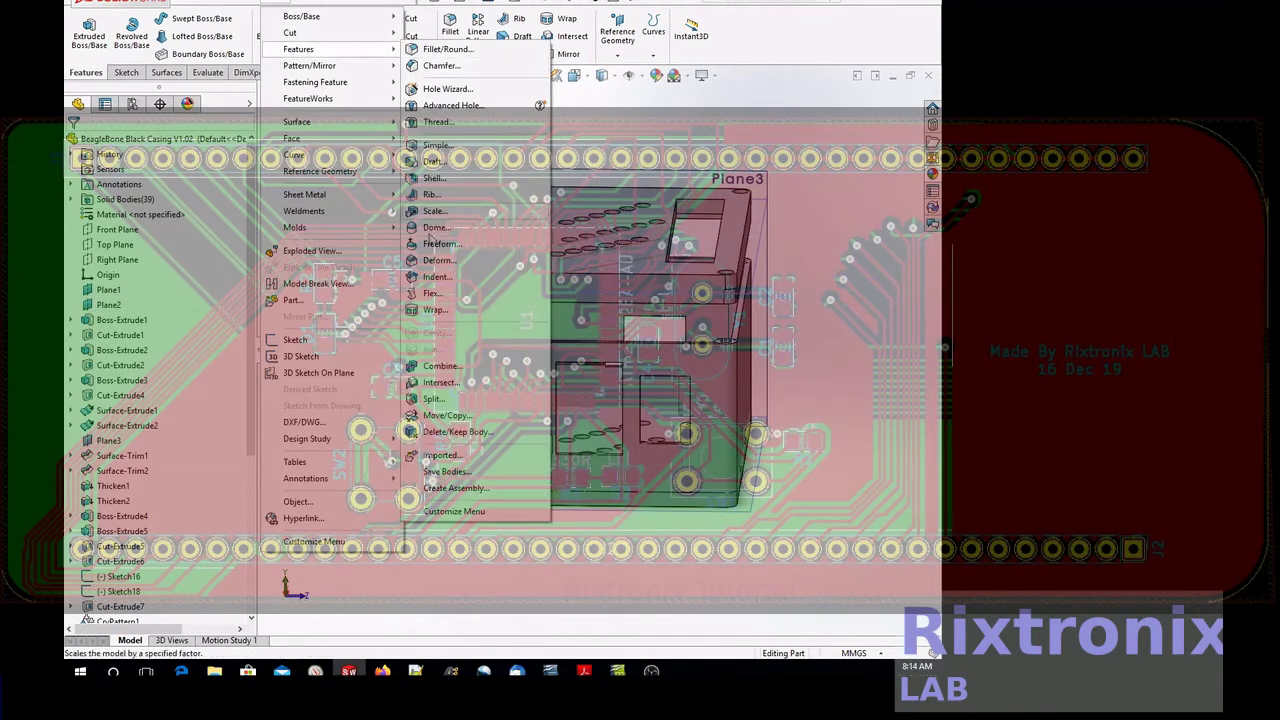
# - Start a second Add combine with Cut-Extrude13[1], CirPattern3 and Cut-Extrude2[1]–[3]
pyautogui.click(440, 366)
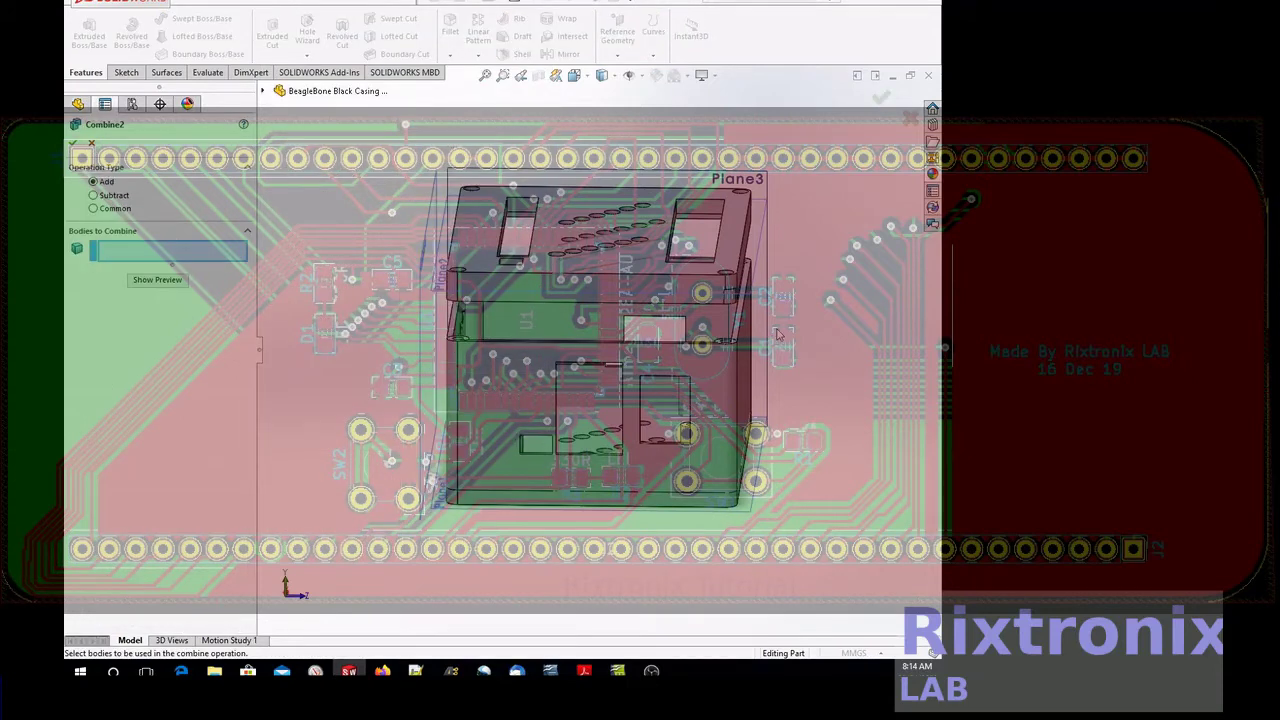
pyautogui.click(495, 392)
pyautogui.click(530, 502)
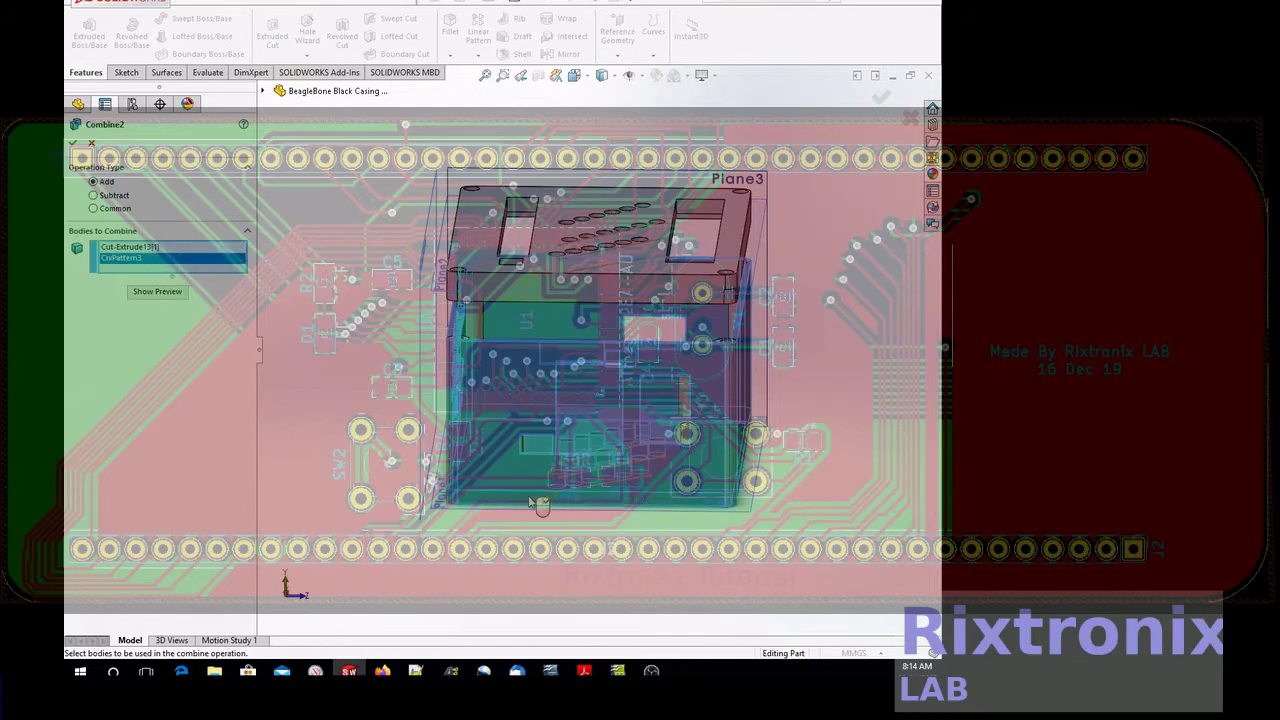
pyautogui.click(479, 344)
pyautogui.click(540, 352)
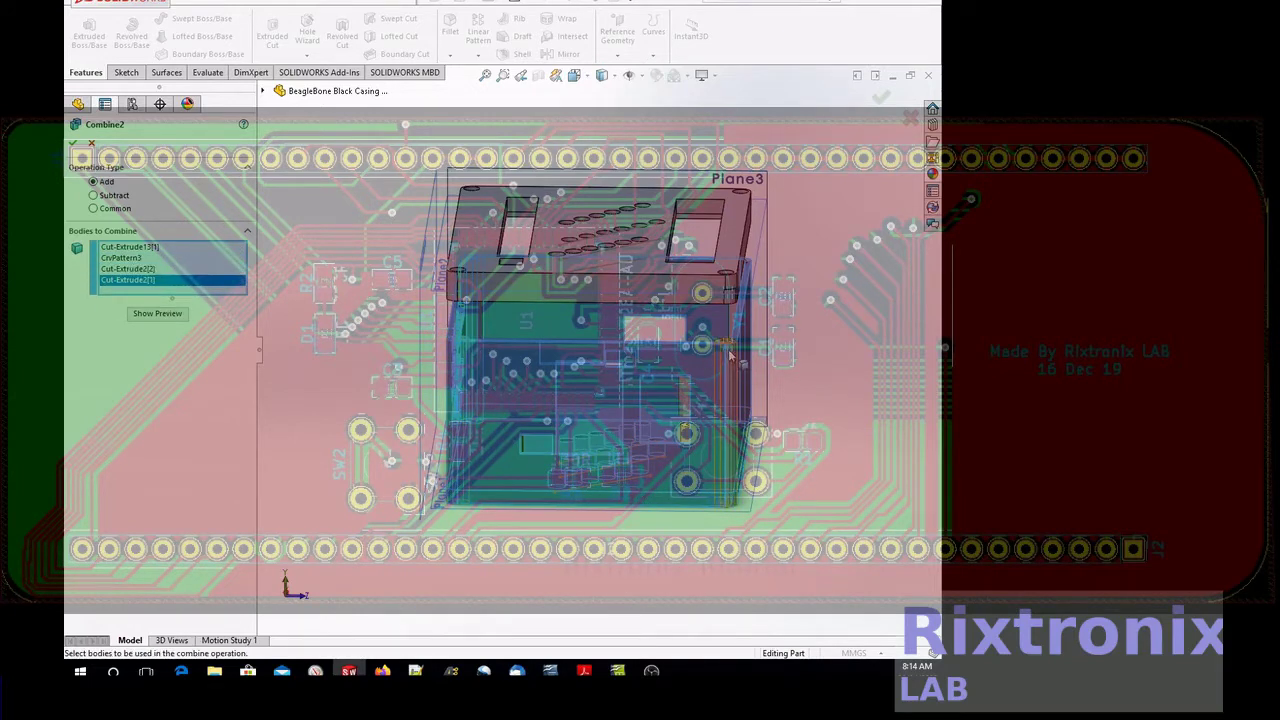
pyautogui.click(757, 322)
# - Tilt the casing and add Cut-Extrude2[4], Cut-Extrude1[1] and Cut-Extrude1[2] to the combine
pyautogui.rightClick(828, 197)
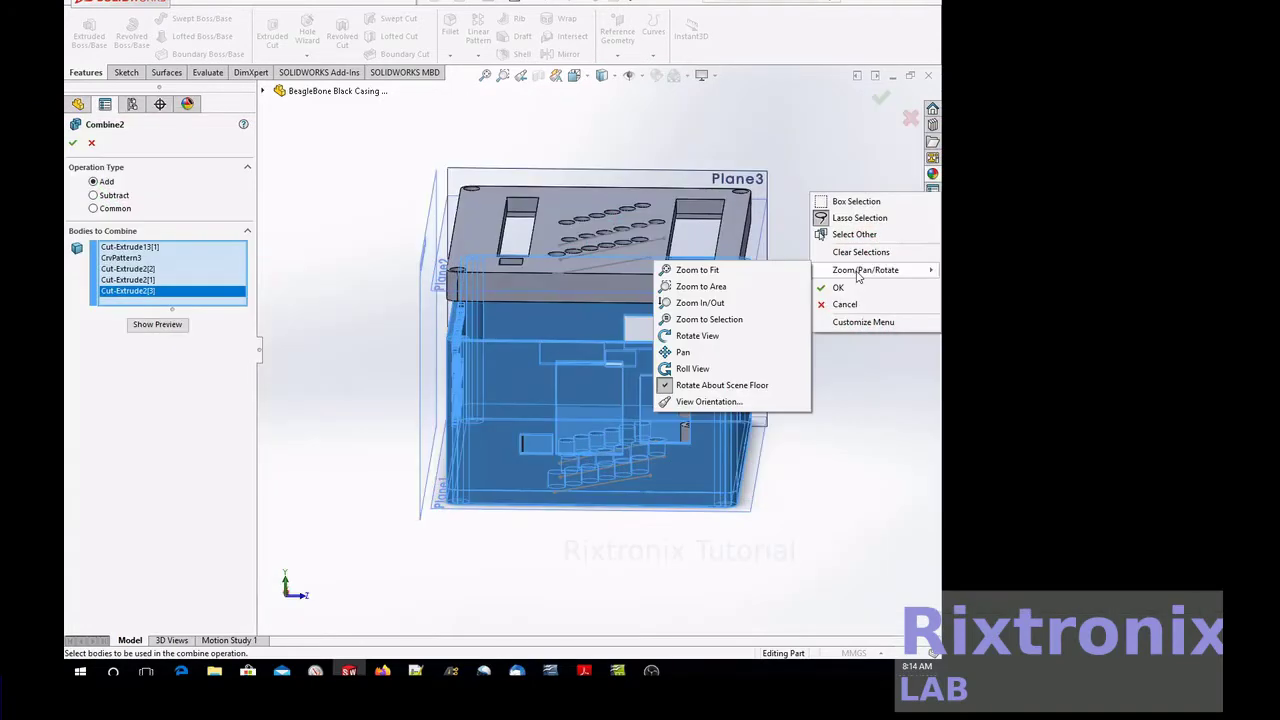
pyautogui.click(757, 334)
pyautogui.moveTo(829, 290); pyautogui.dragTo(690, 318)
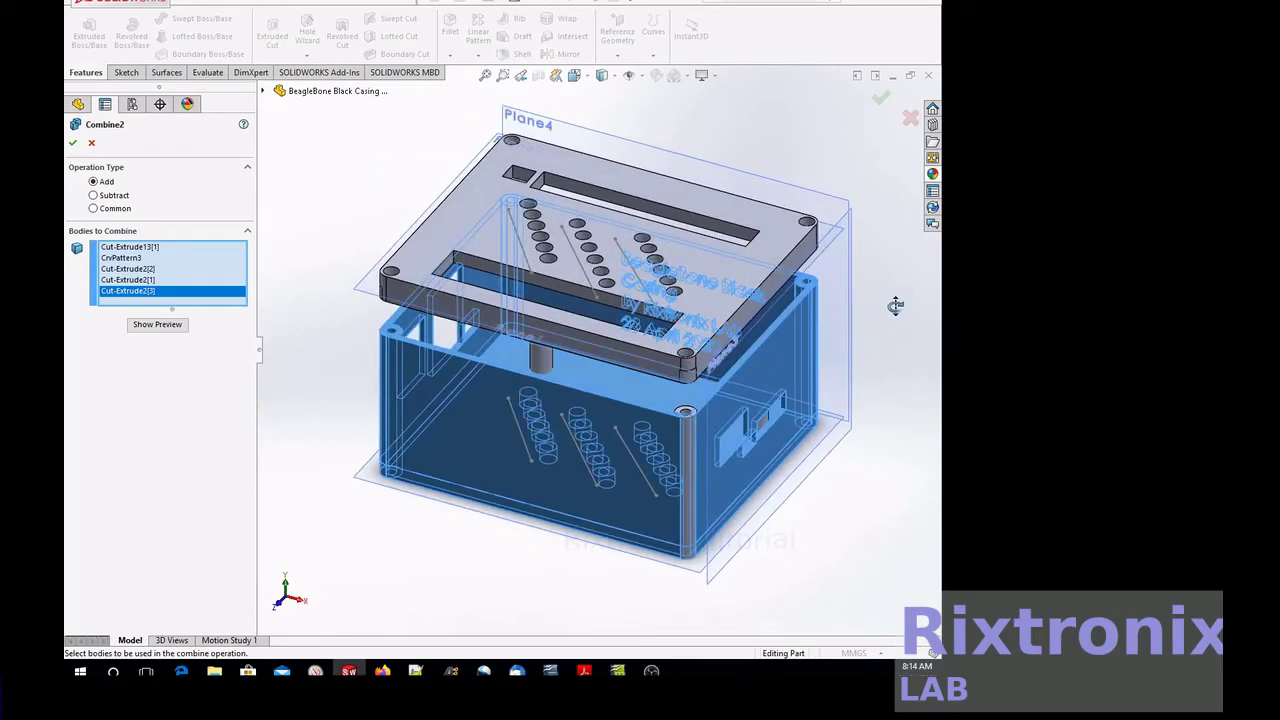
pyautogui.click(687, 415)
pyautogui.click(544, 360)
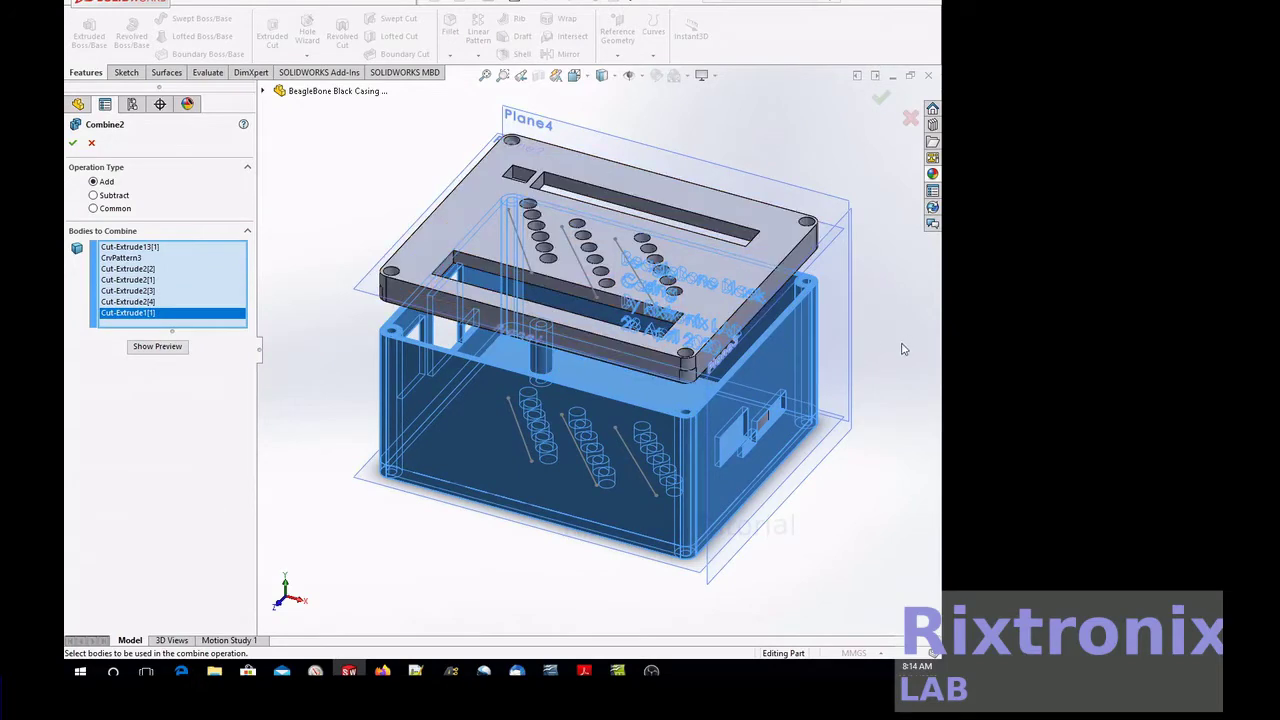
pyautogui.click(765, 417)
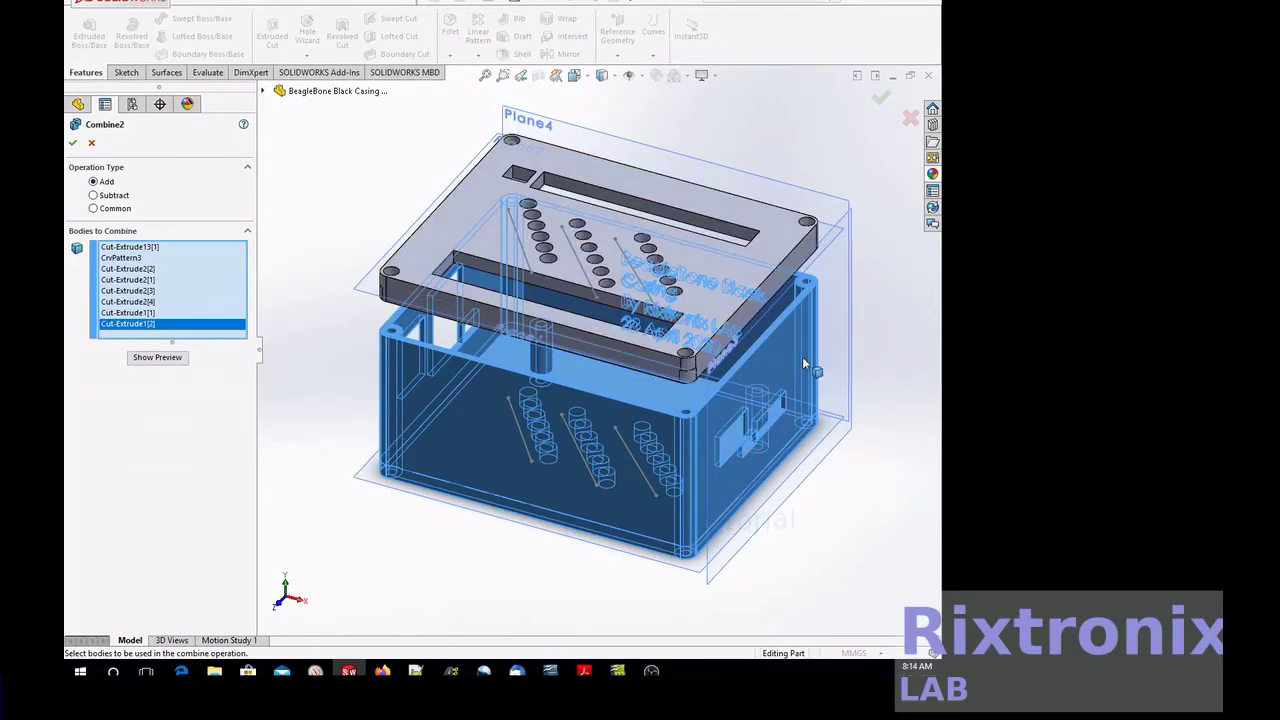
pyautogui.rightClick(881, 262)
pyautogui.moveTo(865, 335)
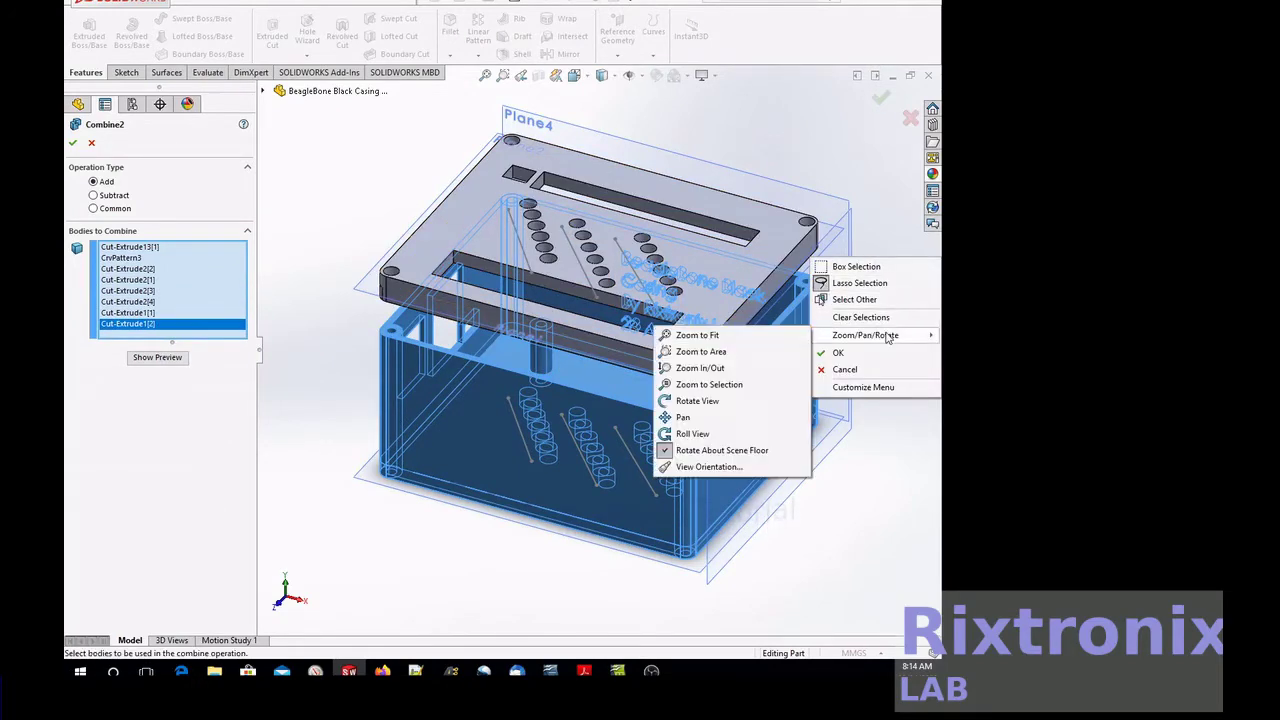
pyautogui.click(700, 401)
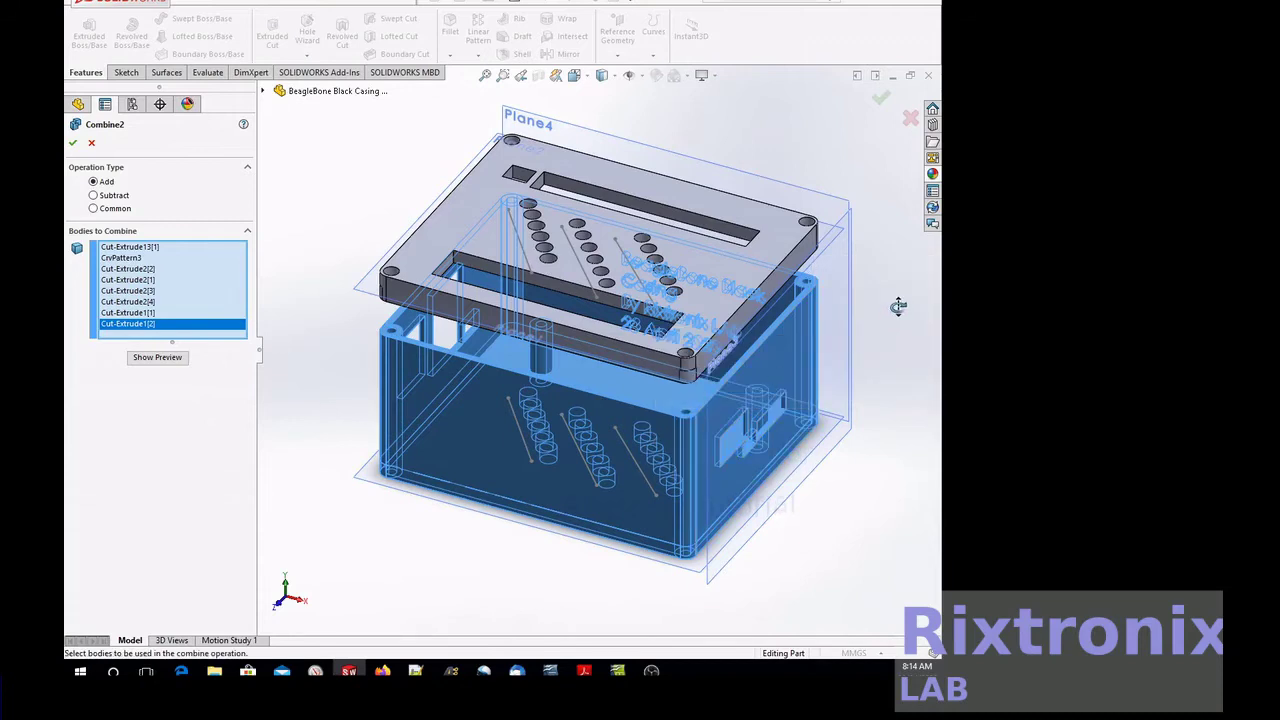
pyautogui.moveTo(898, 306); pyautogui.dragTo(810, 362)
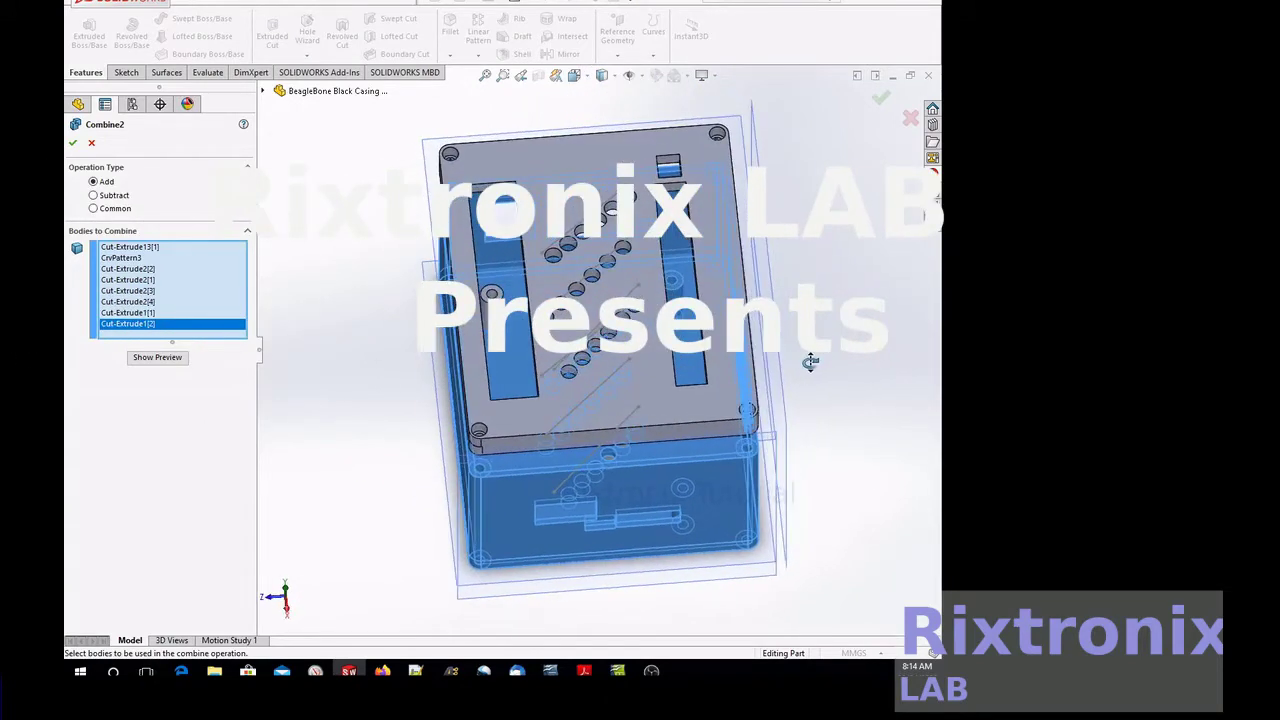
# - Add Cut-Extrude1[3] and Cut-Extrude1[4] to Combine2, orbiting the casing to reach them
pyautogui.press('Escape')
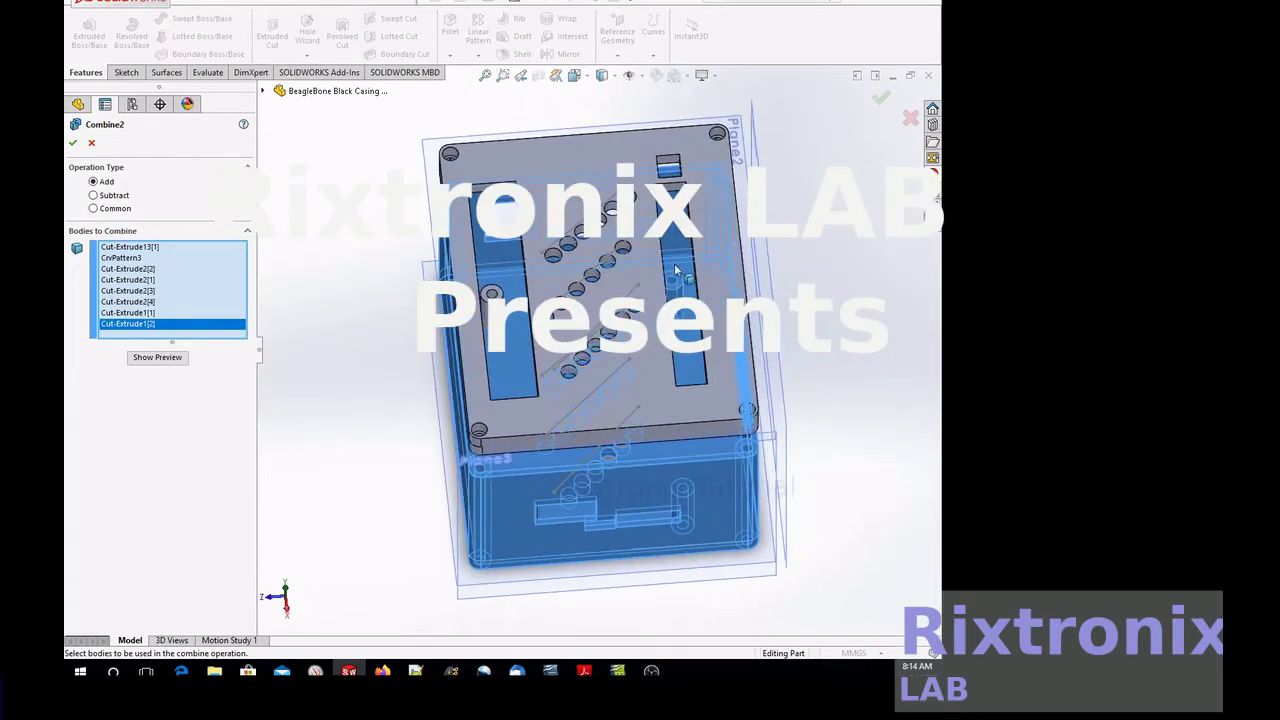
pyautogui.click(533, 298)
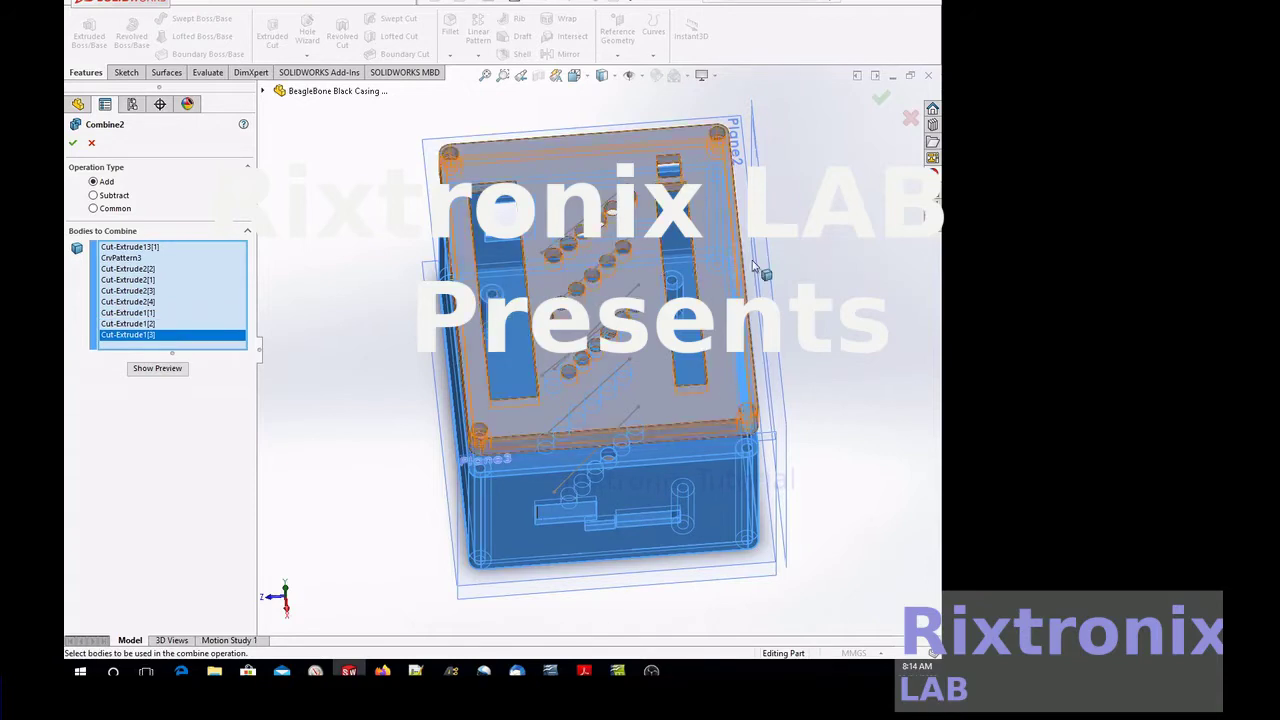
pyautogui.rightClick(848, 262)
pyautogui.moveTo(865, 335)
pyautogui.click(752, 401)
pyautogui.moveTo(843, 380)
pyautogui.mouseDown()
pyautogui.moveTo(871, 377)
pyautogui.moveTo(862, 362)
pyautogui.mouseUp()
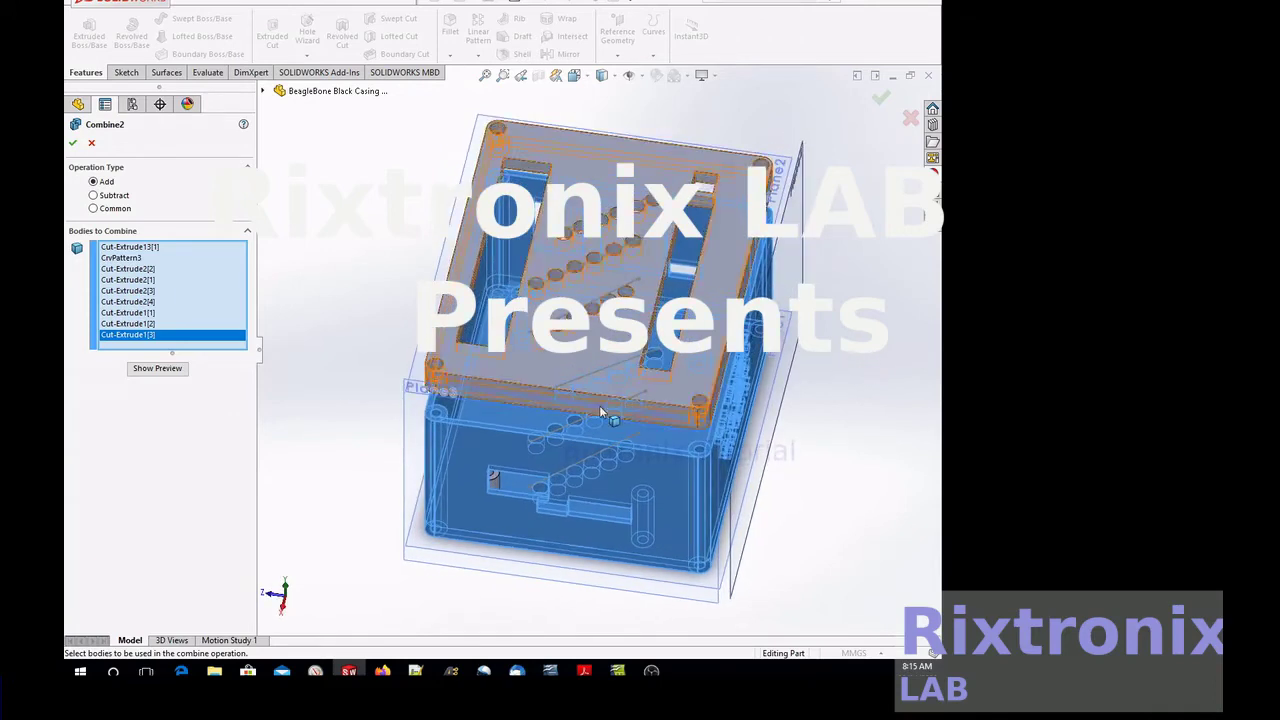
pyautogui.click(491, 487)
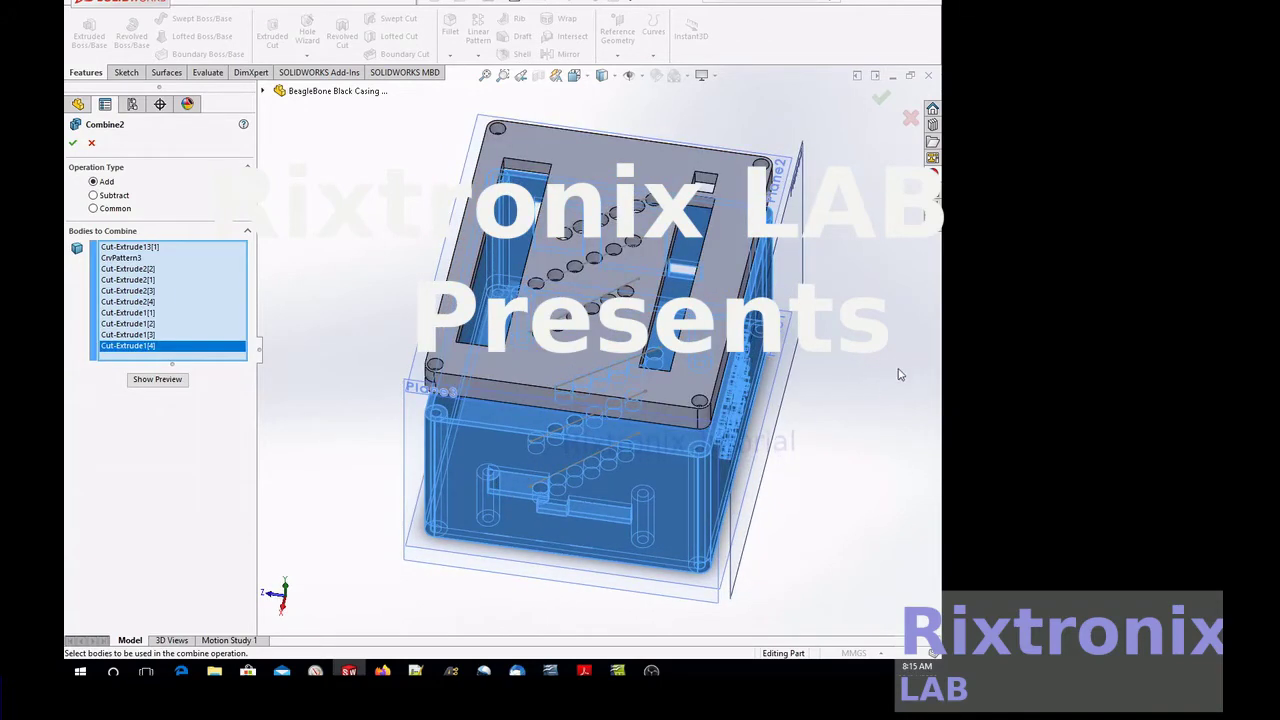
pyautogui.rightClick(867, 338)
pyautogui.moveTo(866, 414)
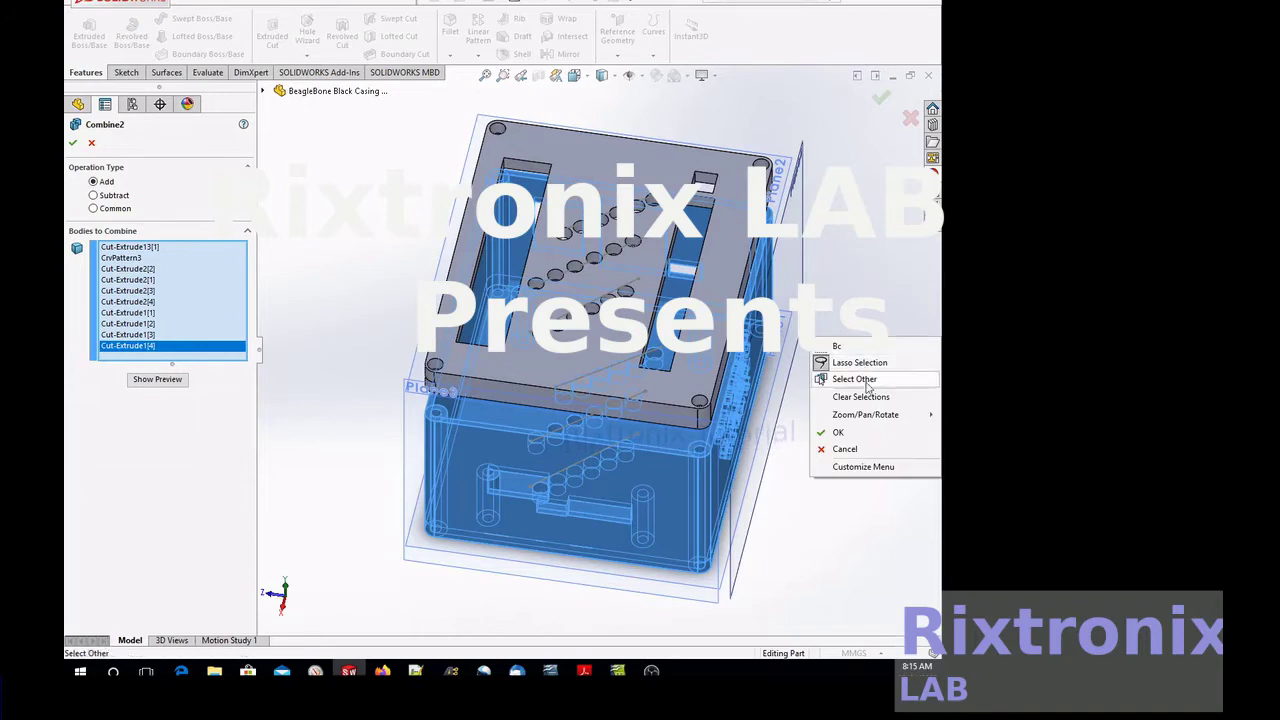
pyautogui.click(697, 480)
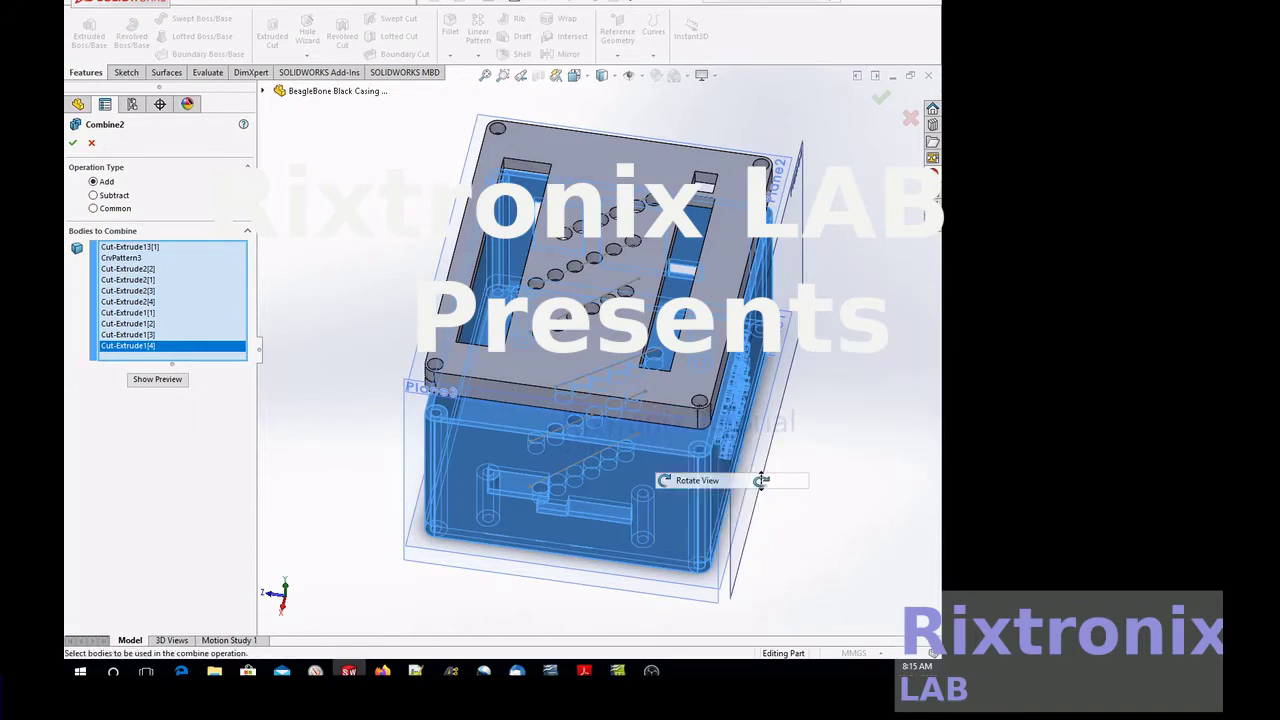
pyautogui.moveTo(900, 429)
pyautogui.mouseDown()
pyautogui.moveTo(876, 432)
pyautogui.moveTo(891, 386)
pyautogui.moveTo(851, 377)
pyautogui.moveTo(657, 462)
pyautogui.moveTo(657, 395)
pyautogui.mouseUp()
pyautogui.moveTo(657, 395); pyautogui.dragTo(672, 374, button='middle')
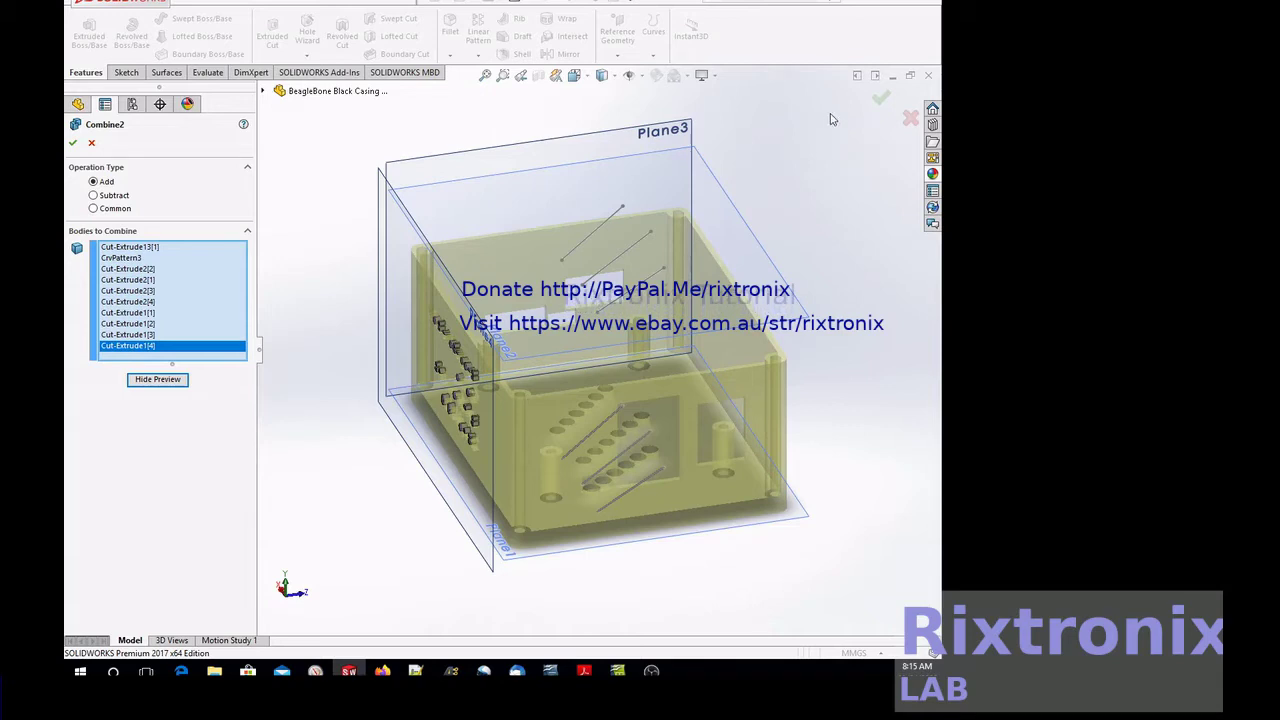
# - Accept Combine2 and orbit the casing to face its engraved side
pyautogui.click(74, 144)
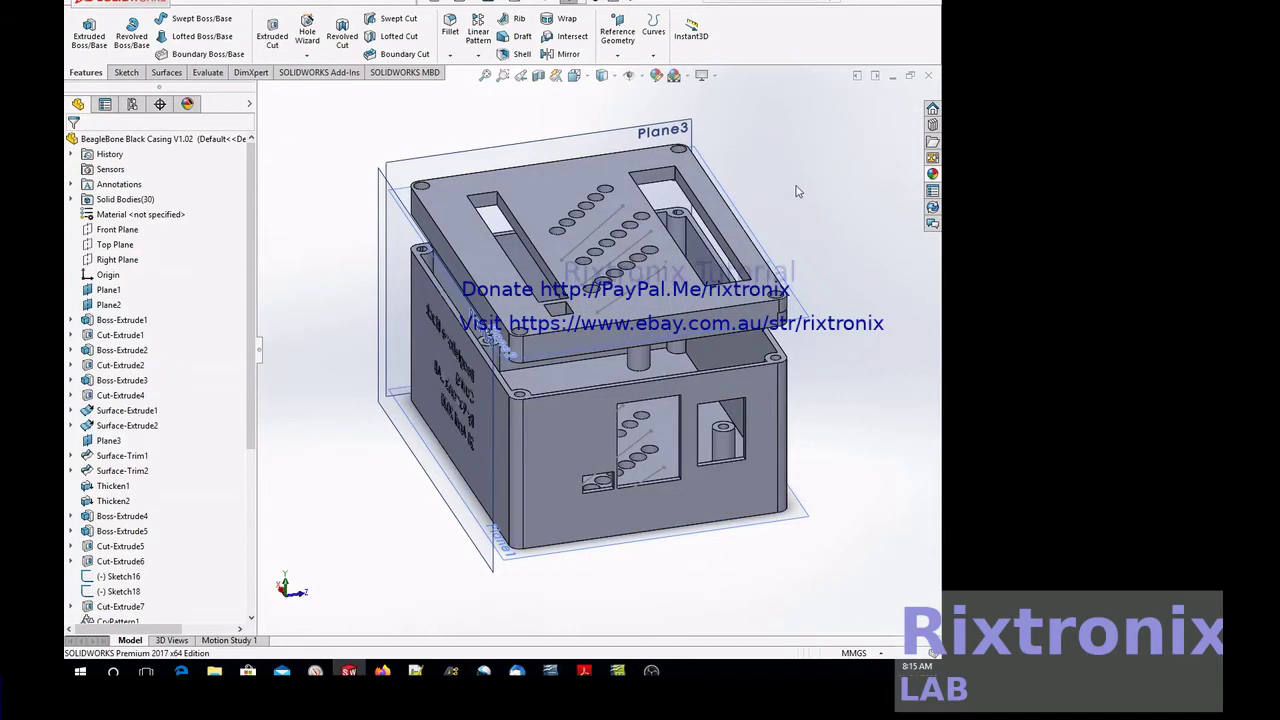
pyautogui.rightClick(797, 191)
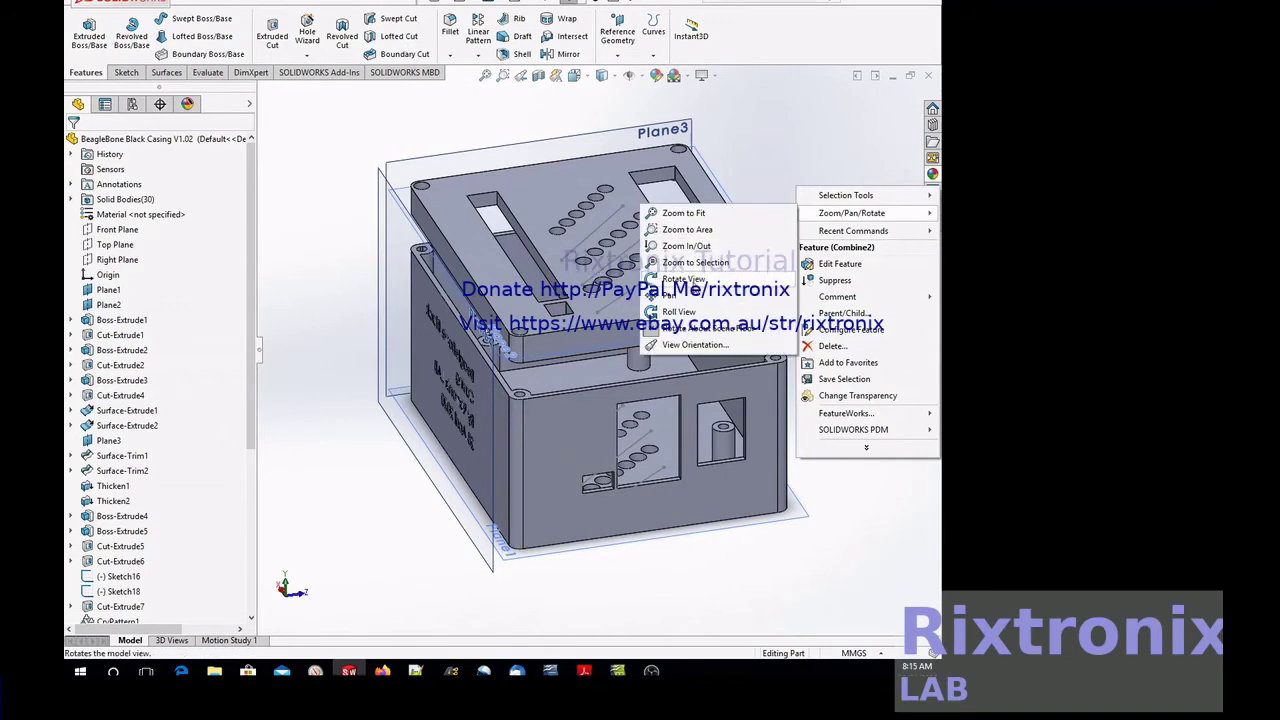
pyautogui.click(683, 279)
pyautogui.moveTo(314, 223)
pyautogui.mouseDown()
pyautogui.moveTo(512, 245)
pyautogui.moveTo(491, 177)
pyautogui.moveTo(409, 164)
pyautogui.mouseUp()
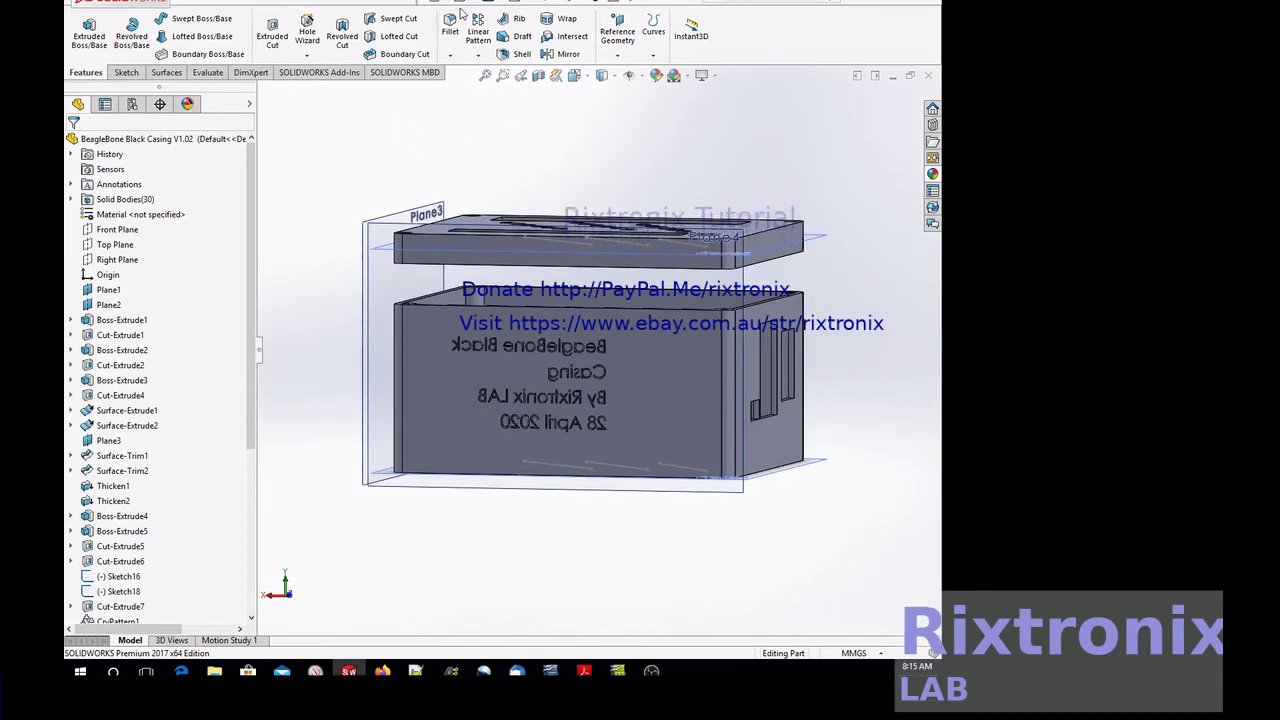
pyautogui.click(289, 2)
pyautogui.moveTo(298, 49)
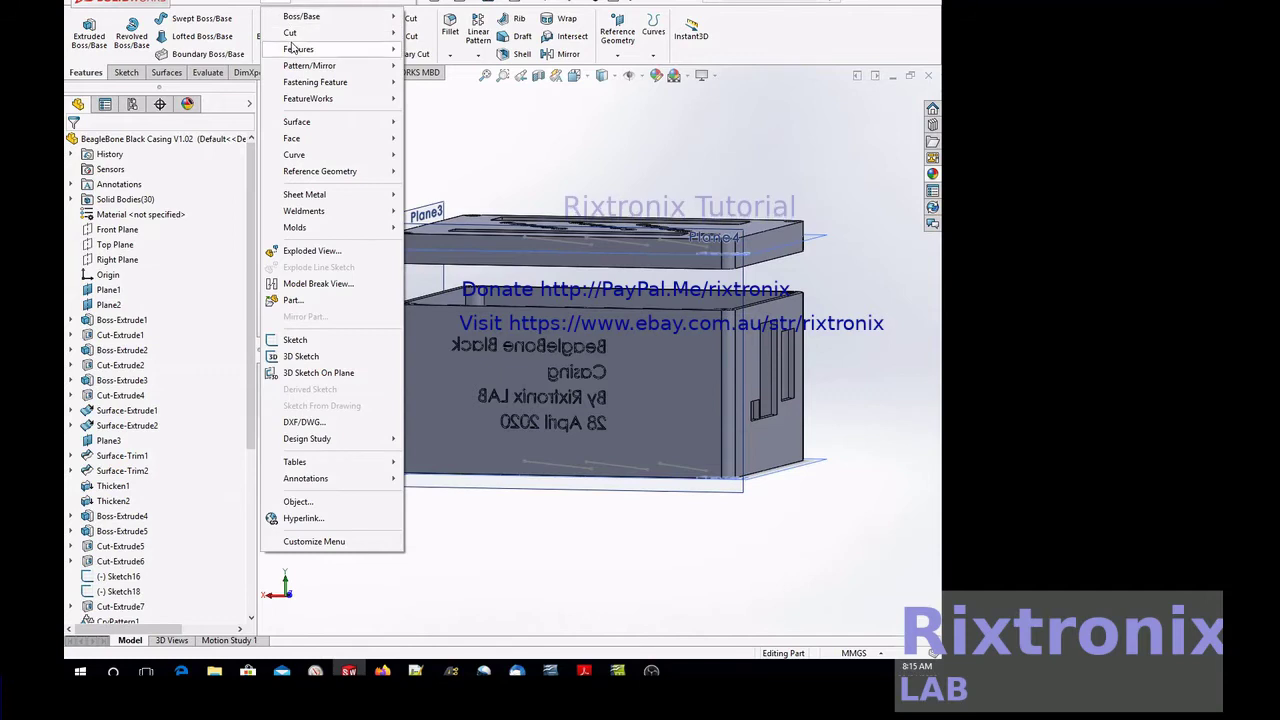
pyautogui.click(468, 432)
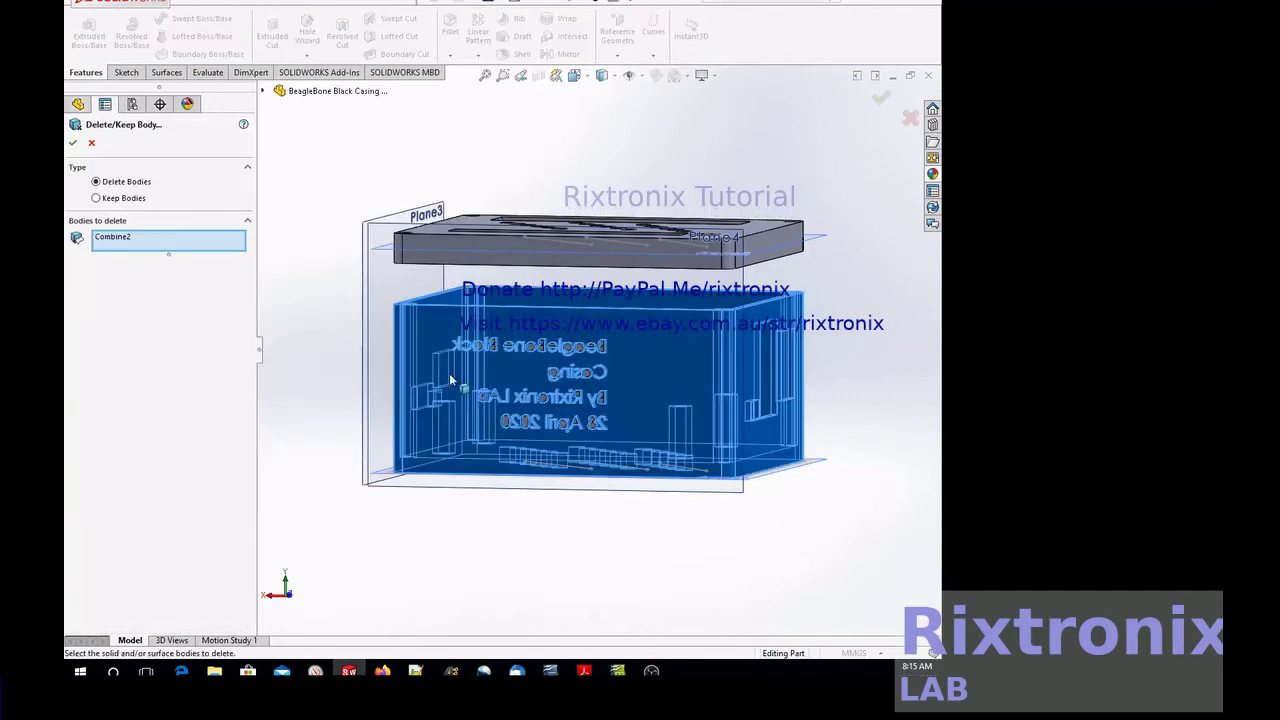
pyautogui.click(503, 75)
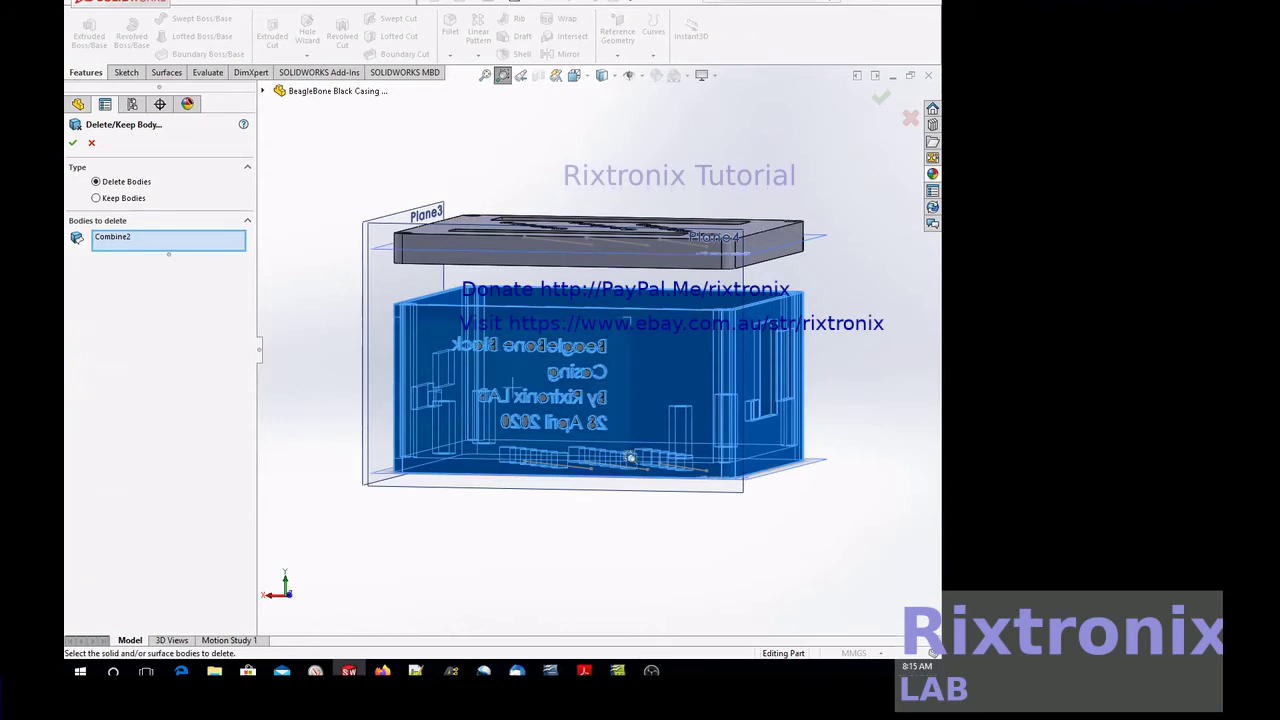
pyautogui.moveTo(393, 315); pyautogui.dragTo(628, 455)
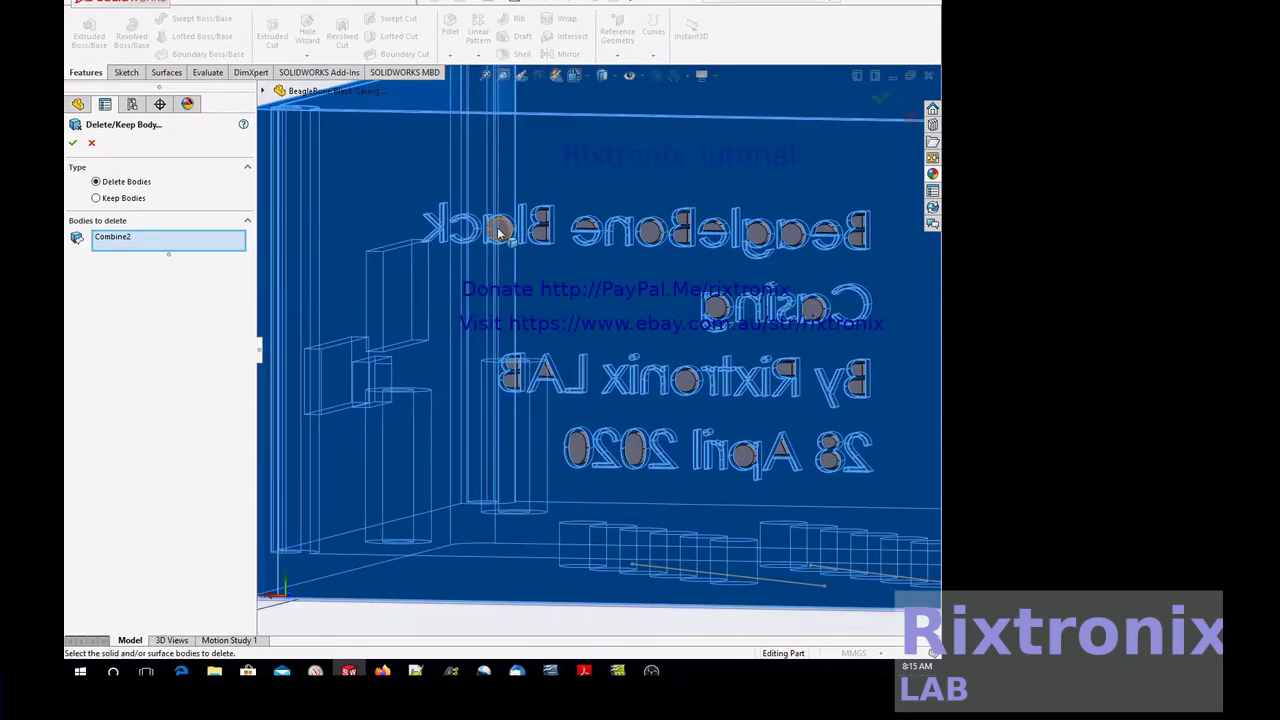
pyautogui.click(531, 228)
pyautogui.click(539, 234)
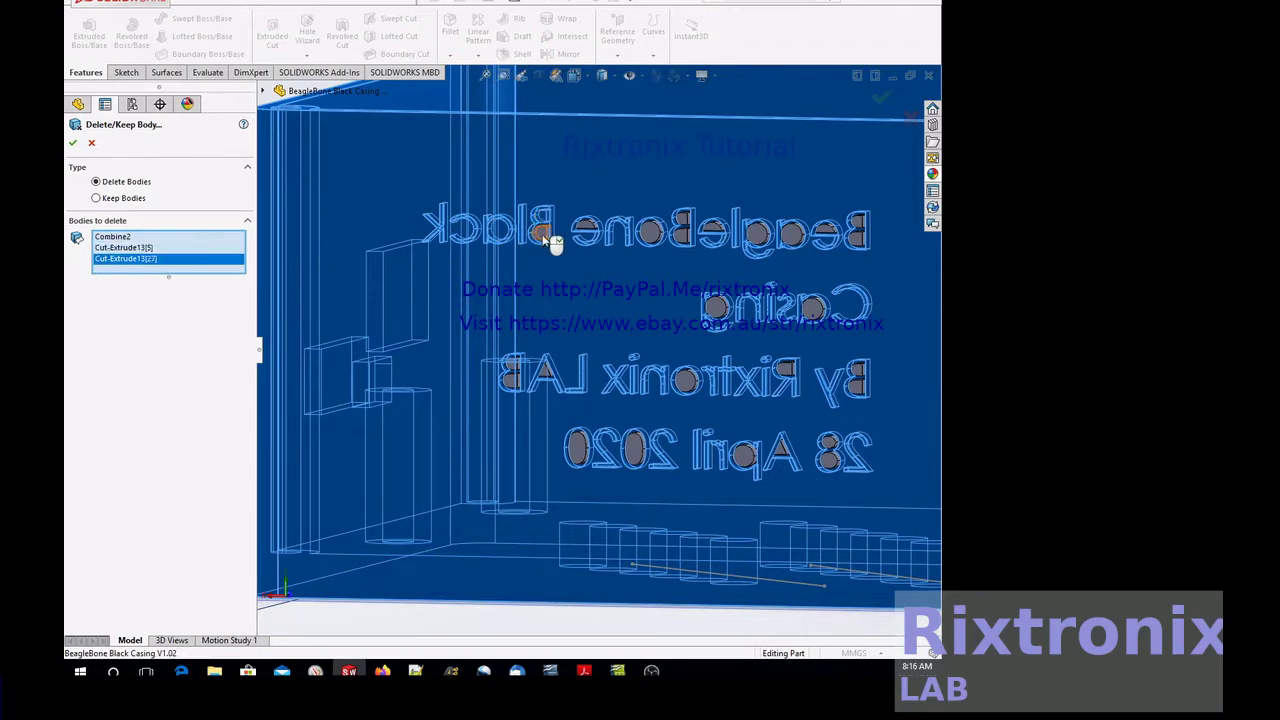
pyautogui.click(588, 230)
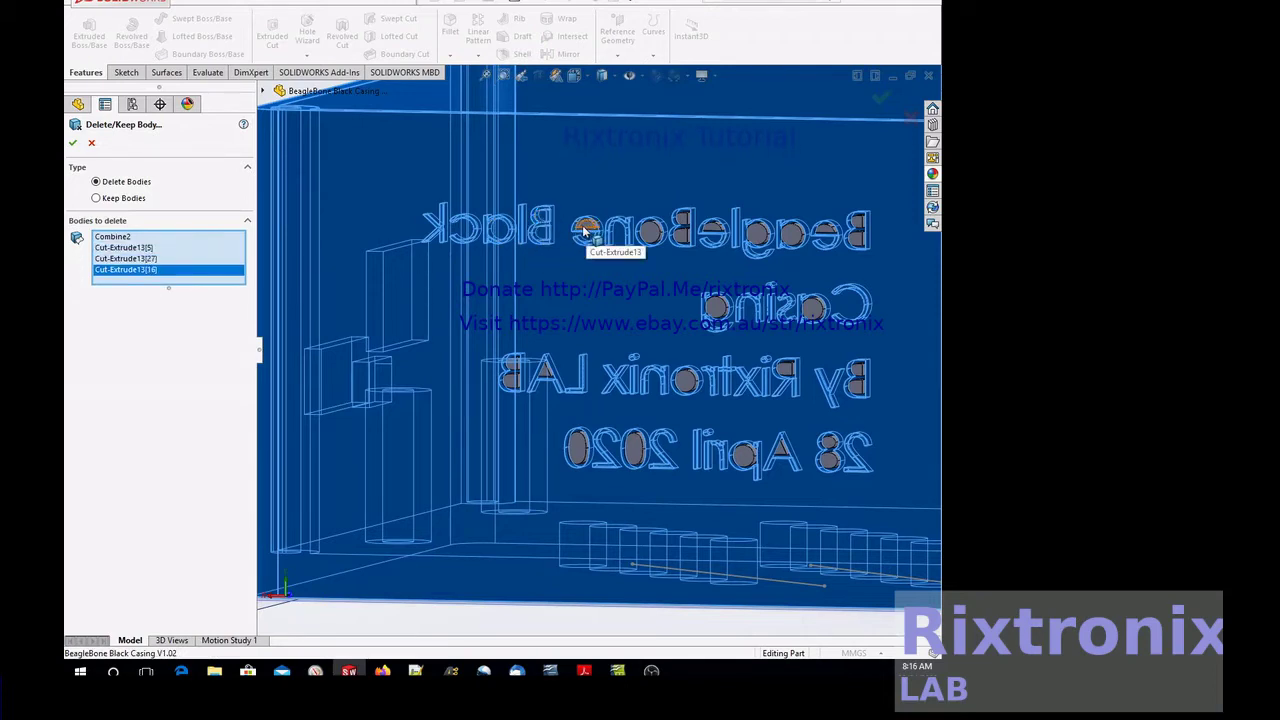
pyautogui.press('Return')
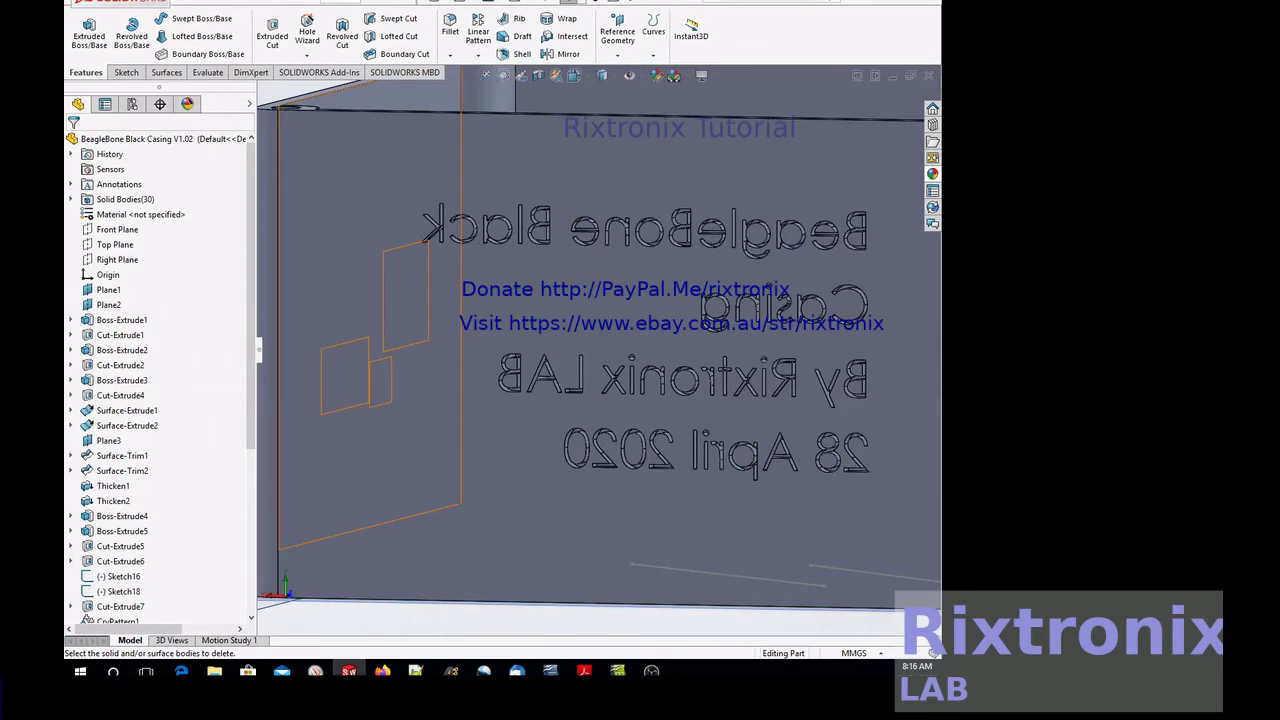
# - Start Delete/Keep Body and select the letter-centre bodies of the top 'BeagleBone Black' line
pyautogui.click(280, 3)
pyautogui.moveTo(298, 49)
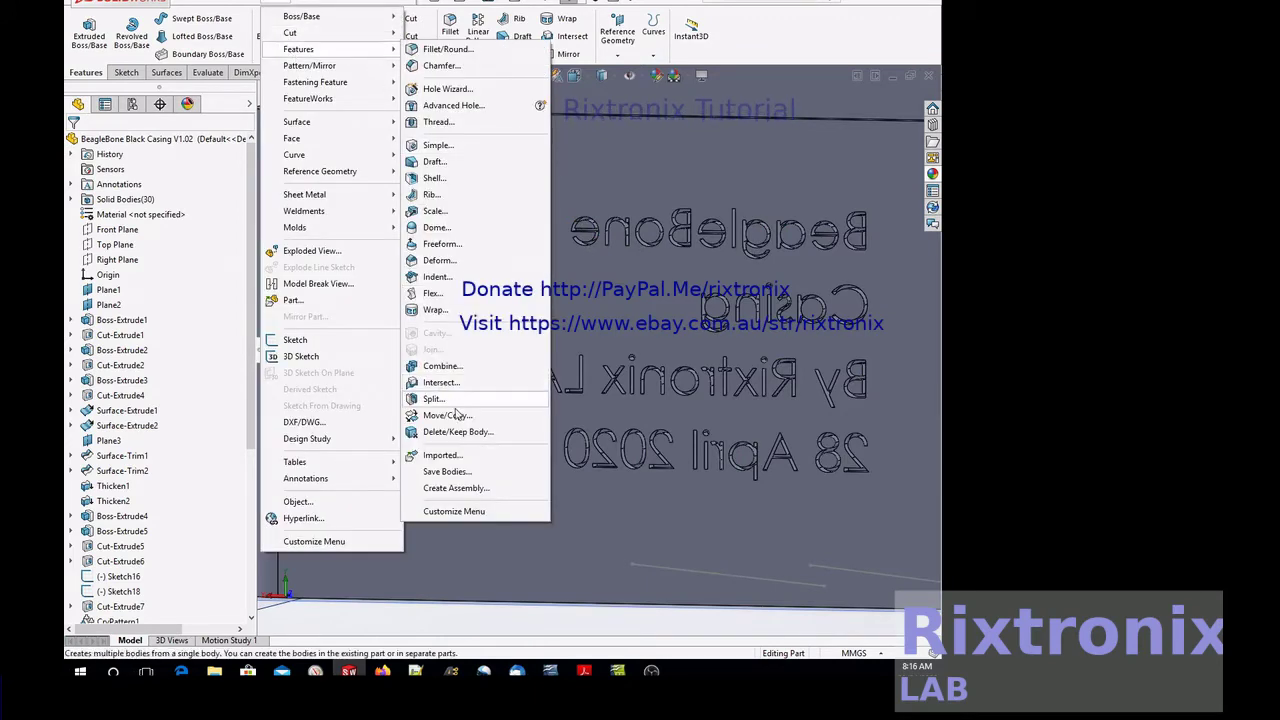
pyautogui.click(465, 432)
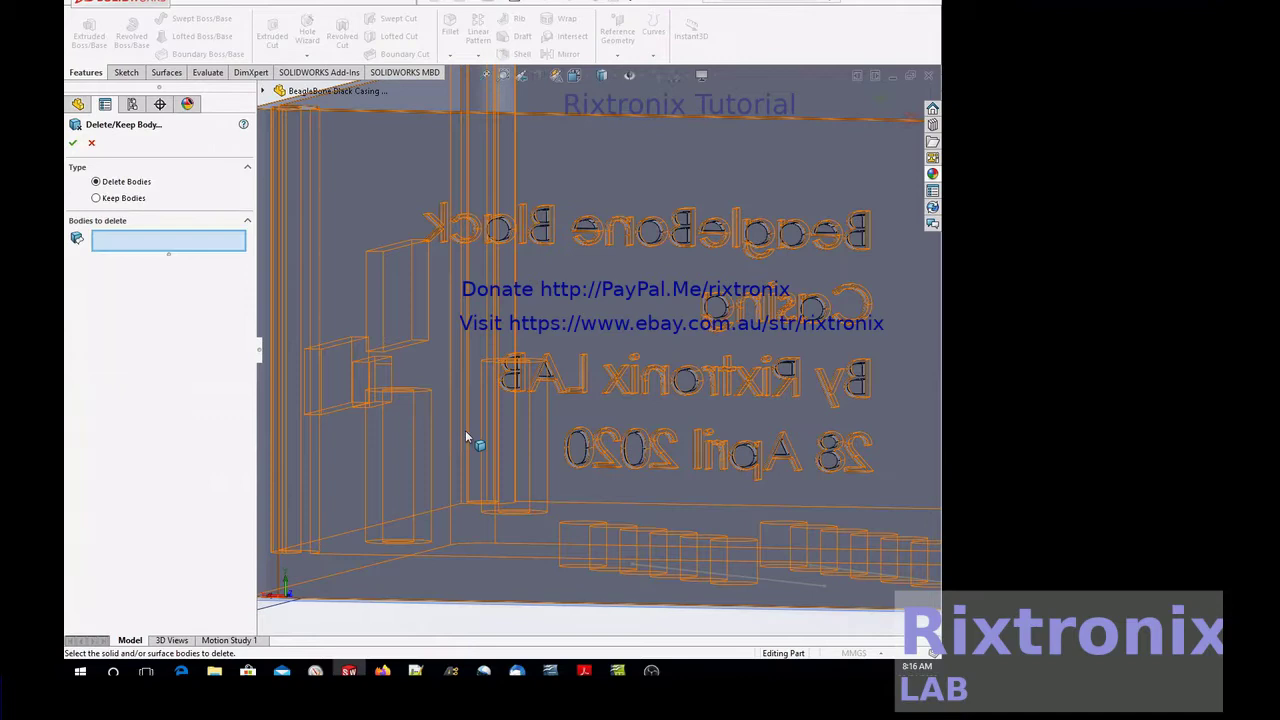
pyautogui.click(500, 232)
pyautogui.click(540, 230)
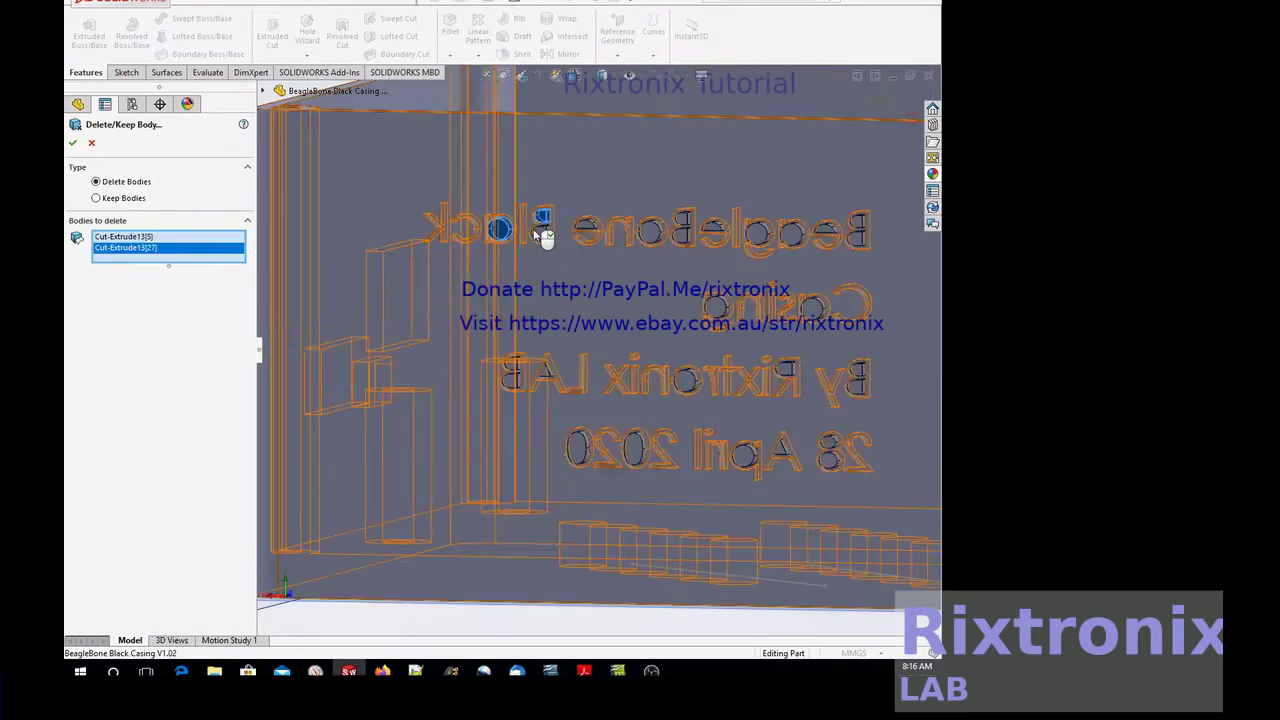
pyautogui.click(570, 236)
pyautogui.click(586, 236)
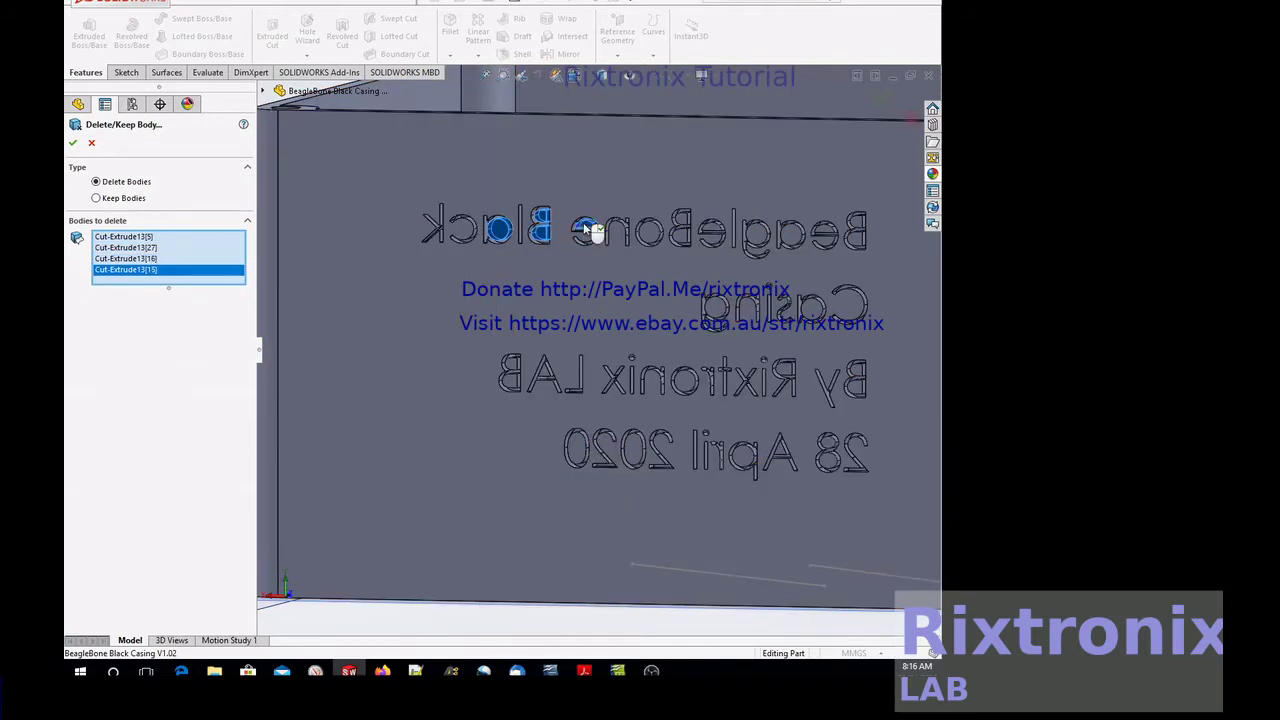
pyautogui.click(652, 234)
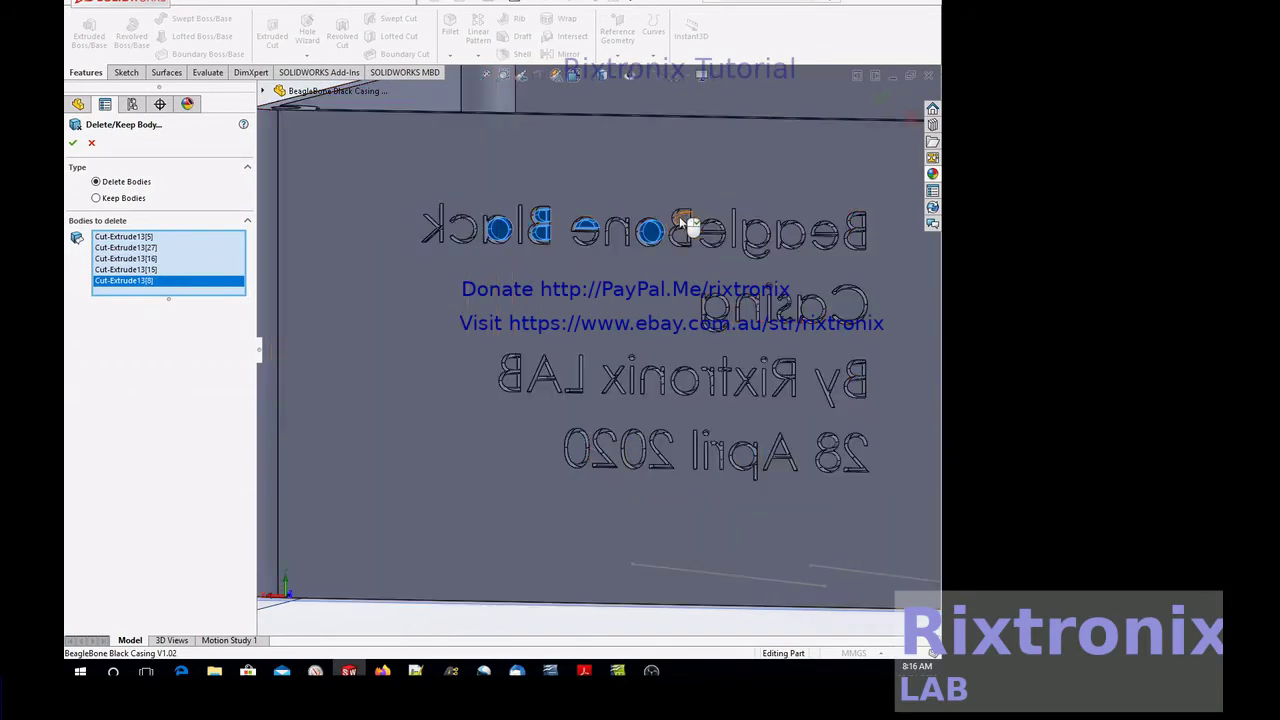
pyautogui.click(684, 234)
pyautogui.click(708, 233)
pyautogui.click(722, 232)
pyautogui.click(760, 238)
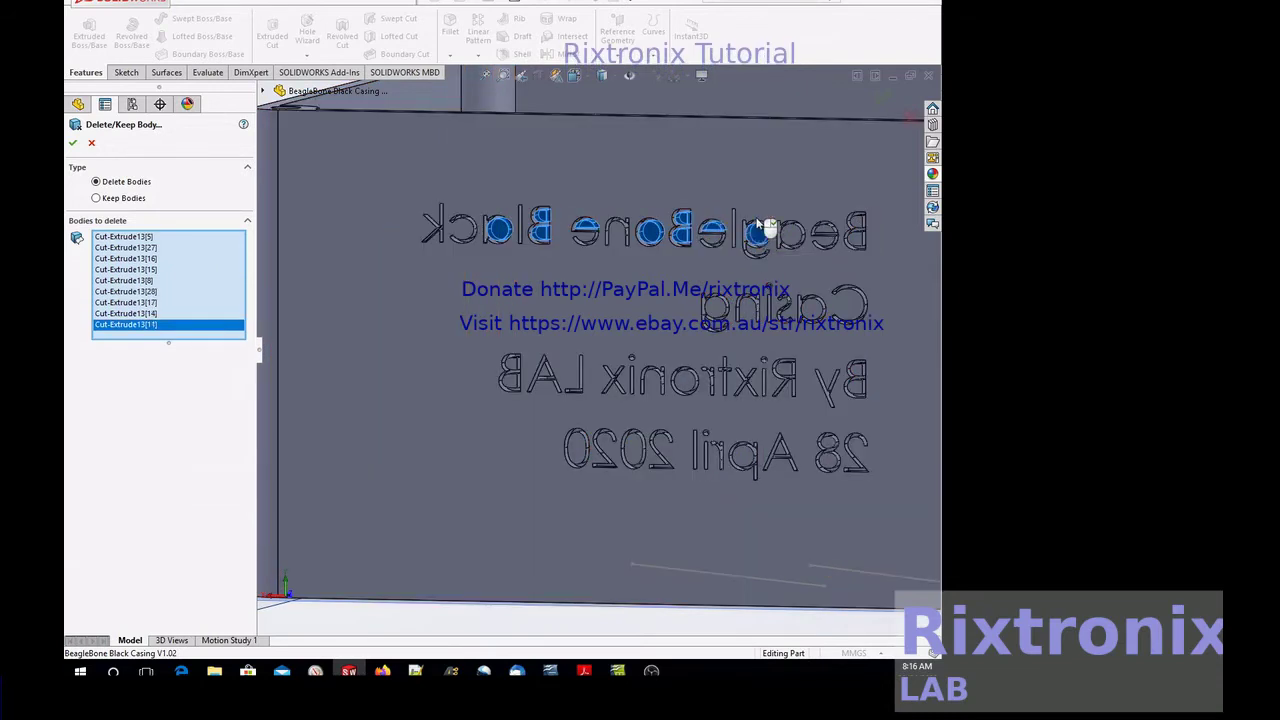
pyautogui.click(793, 236)
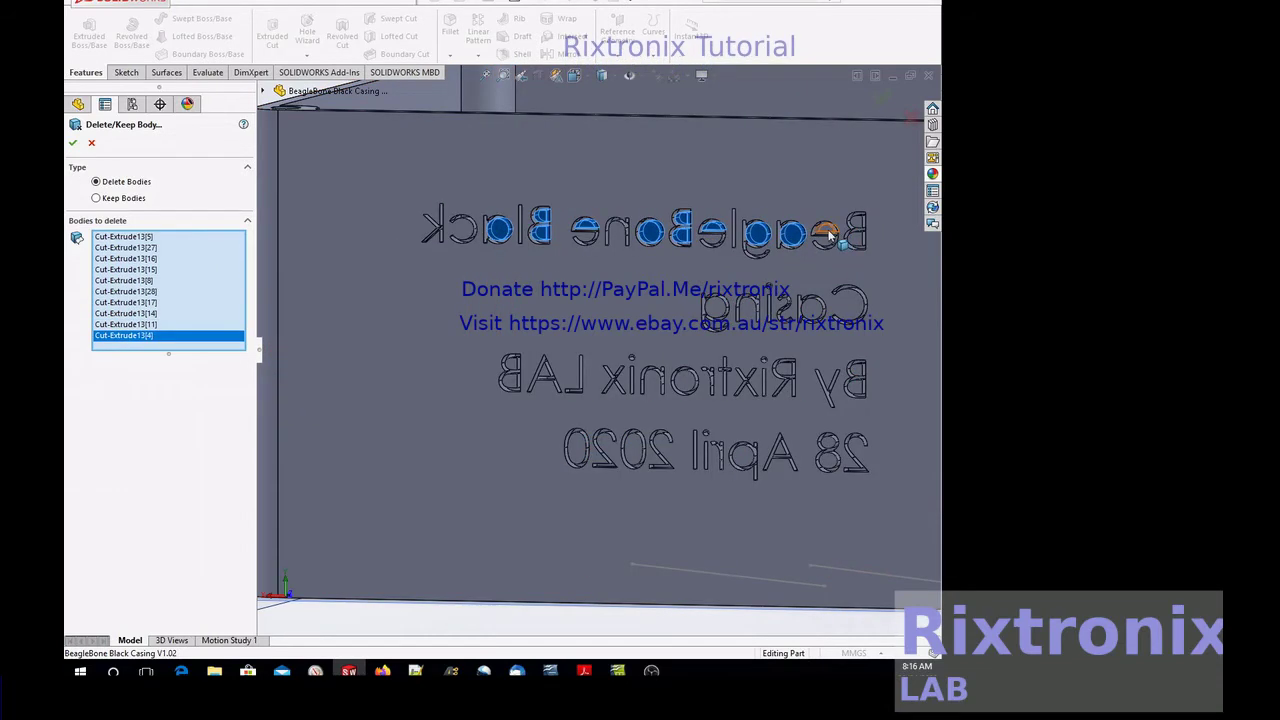
pyautogui.click(823, 233)
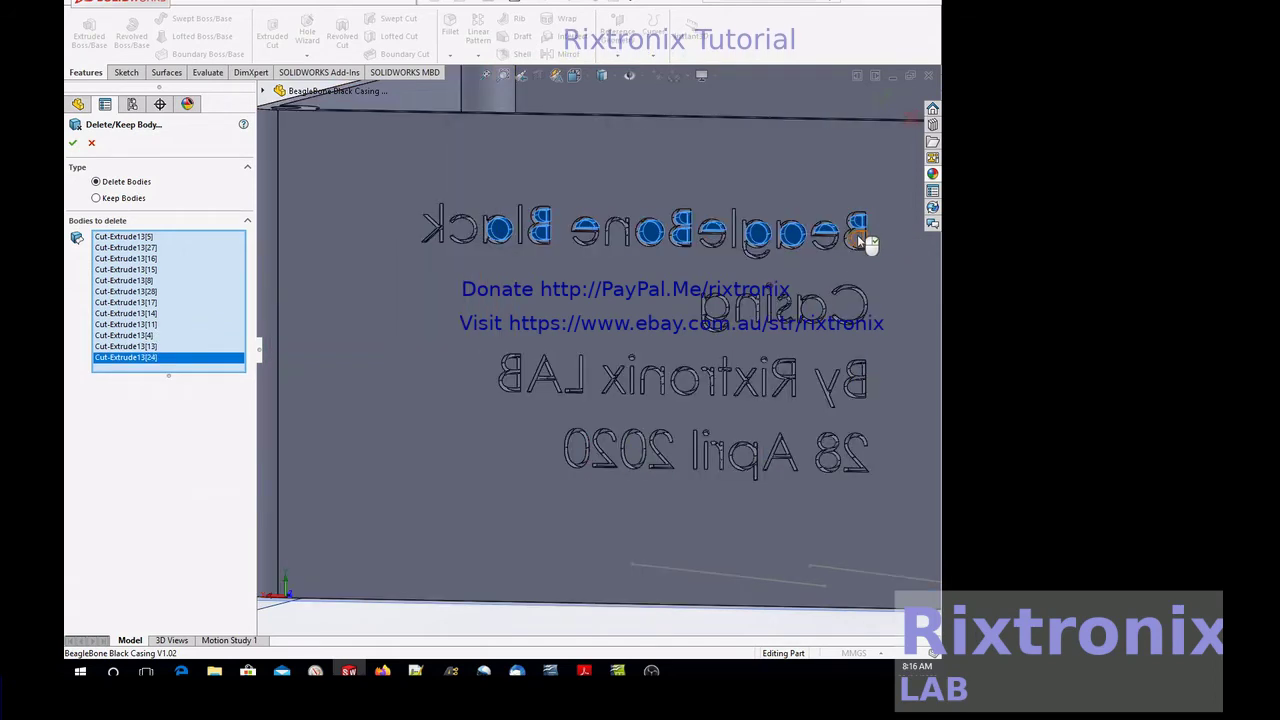
pyautogui.click(862, 225)
pyautogui.click(857, 234)
# - Select the remaining letter centres in Casing, LAB, Rixtronix, By and 2020, and confirm the deletion
pyautogui.click(717, 313)
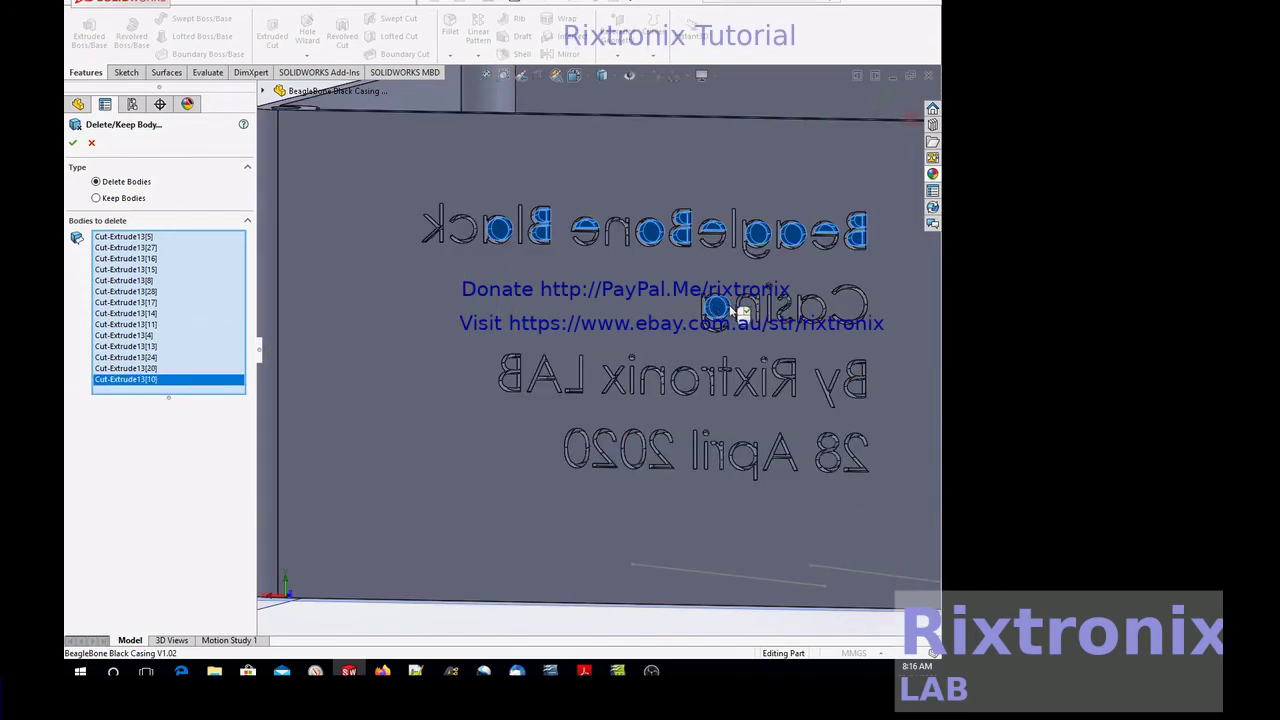
pyautogui.click(814, 311)
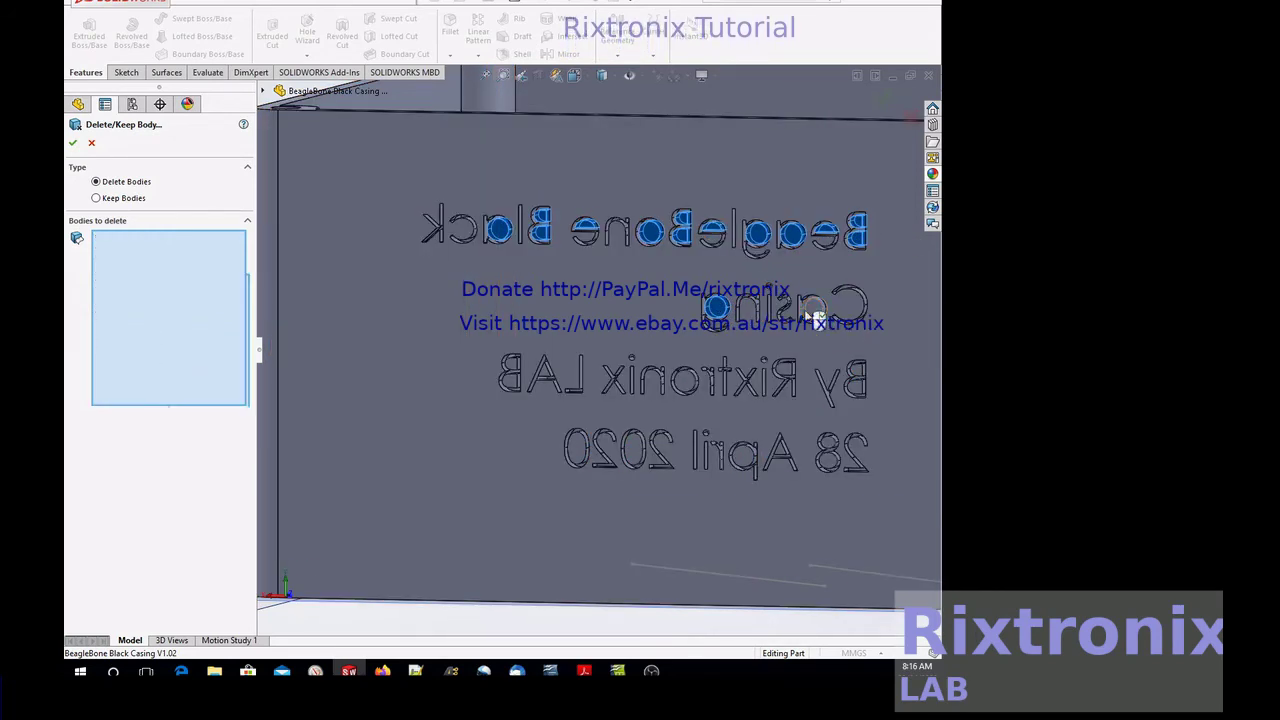
pyautogui.click(509, 370)
pyautogui.click(513, 382)
pyautogui.click(544, 372)
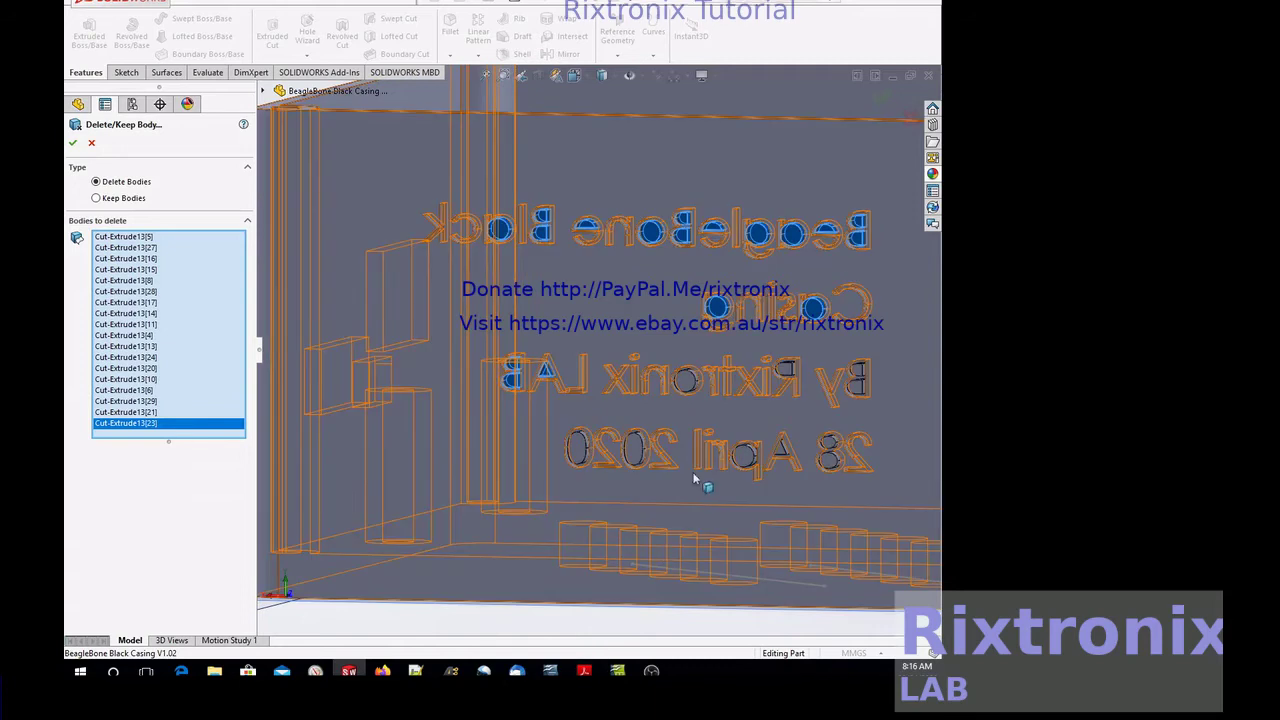
pyautogui.click(688, 381)
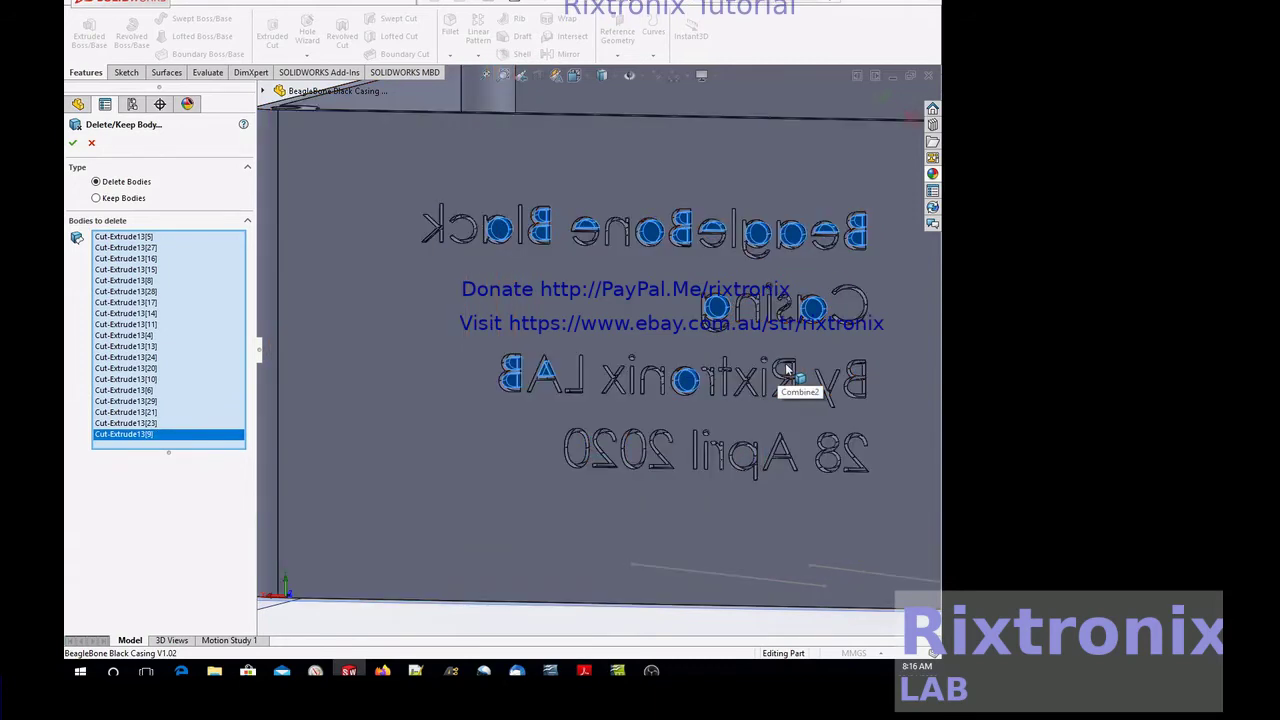
pyautogui.click(864, 380)
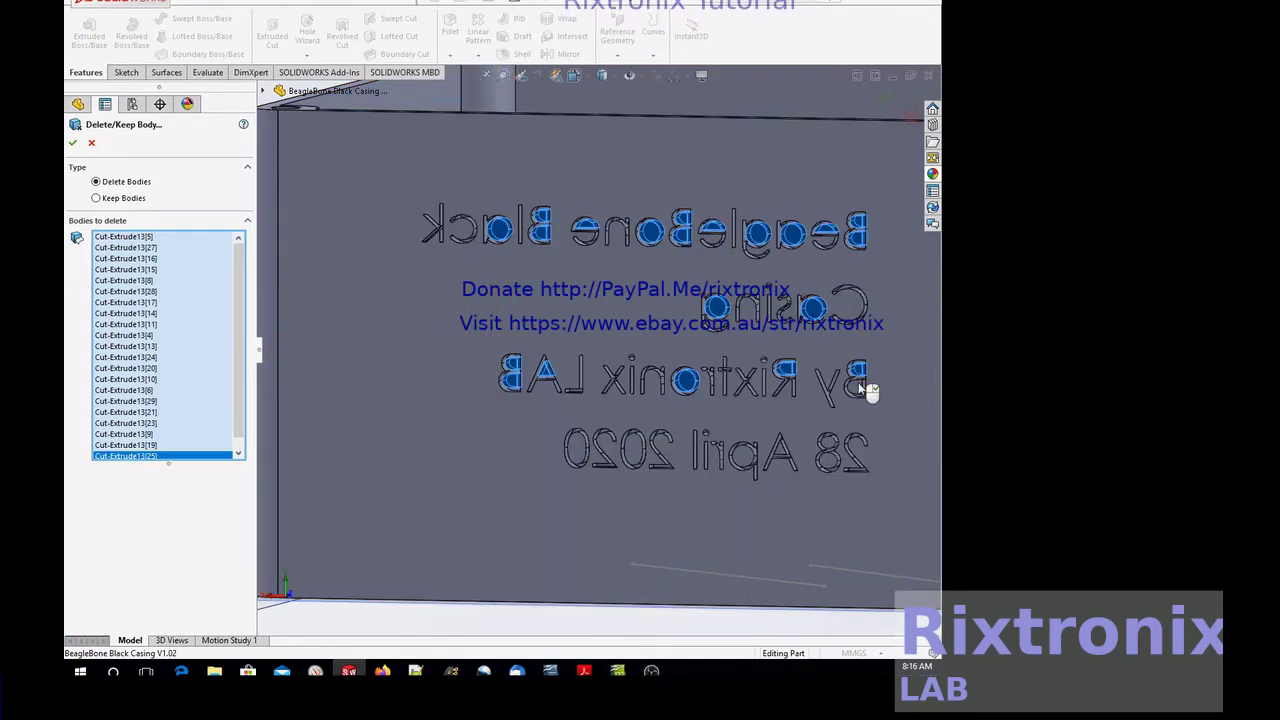
pyautogui.click(578, 450)
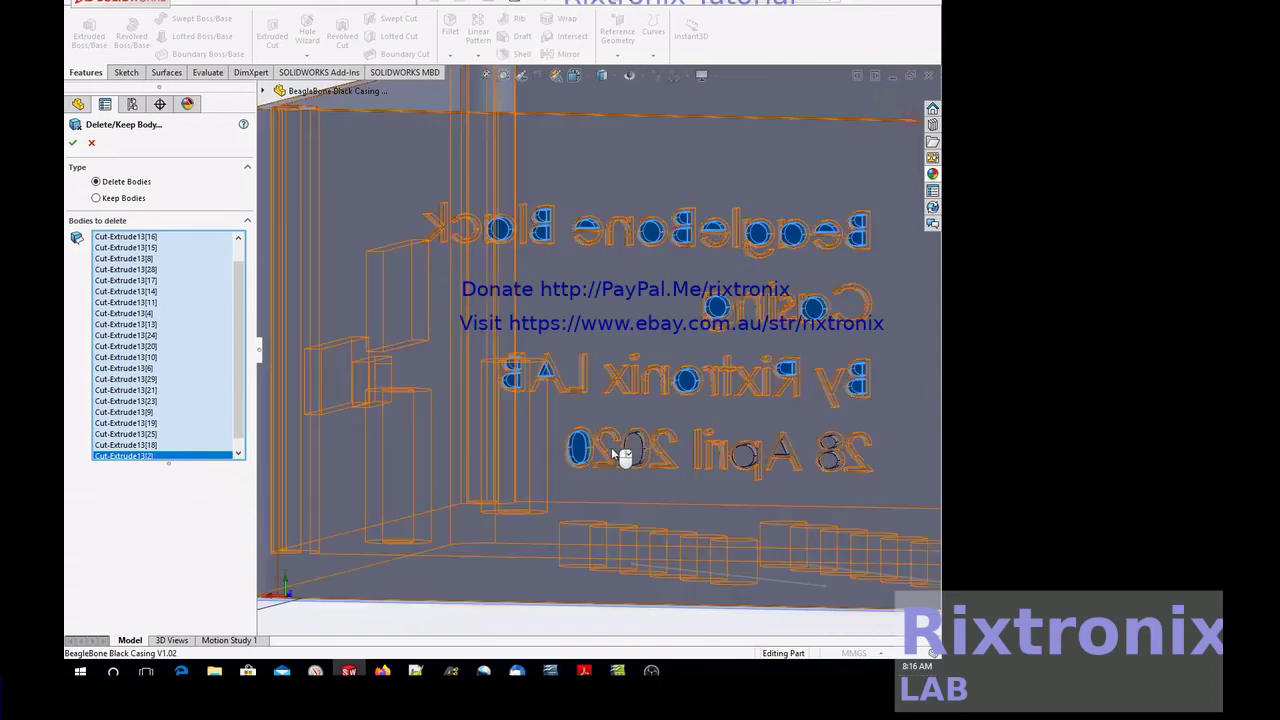
pyautogui.click(634, 452)
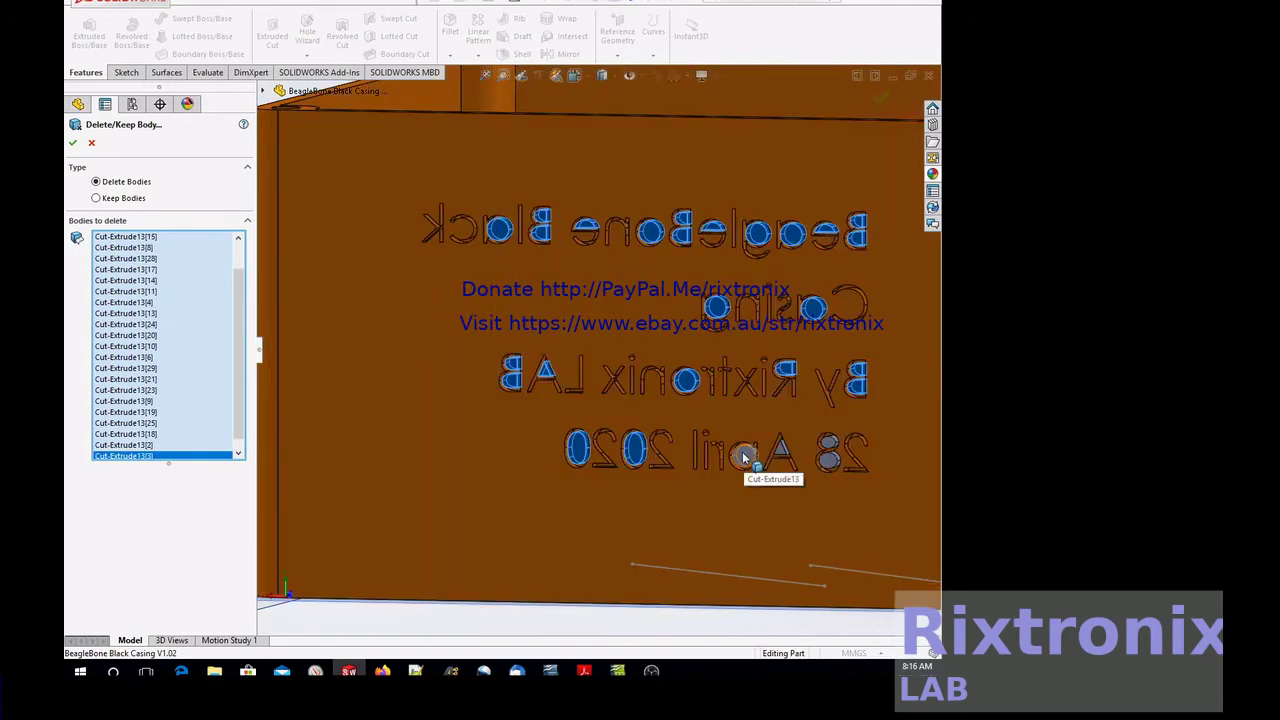
pyautogui.click(780, 450)
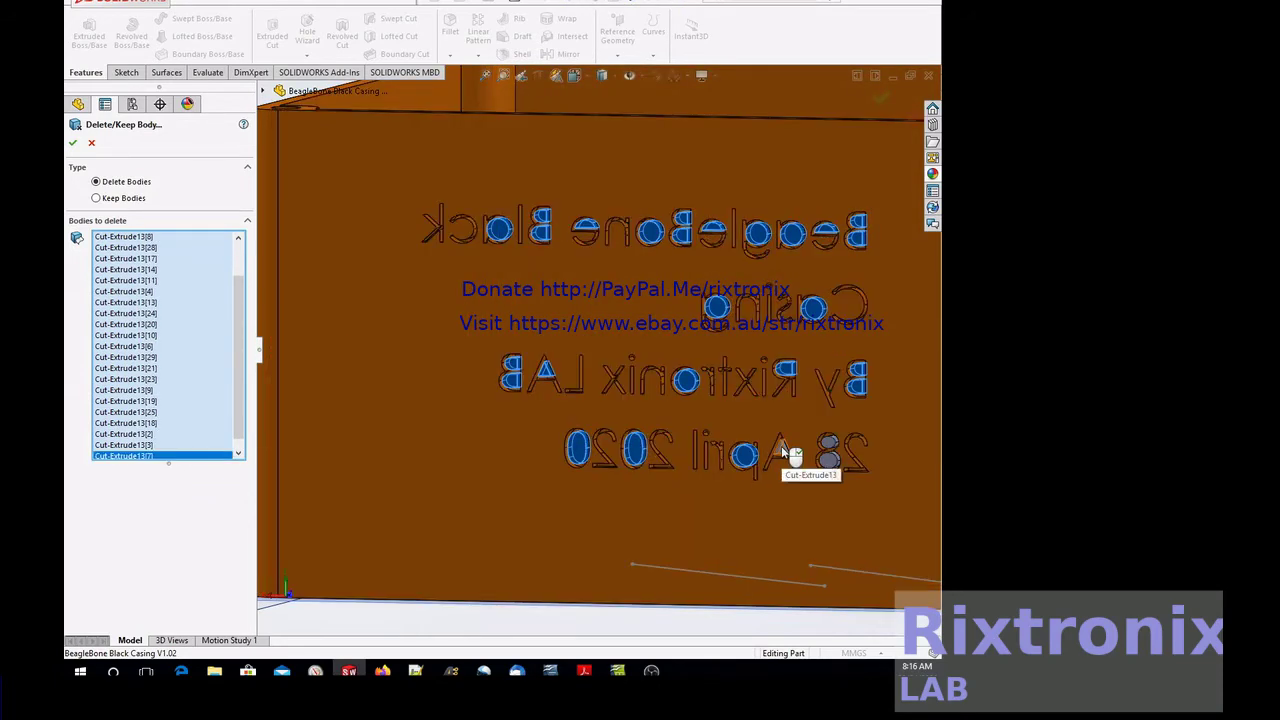
pyautogui.click(781, 446)
pyautogui.click(836, 462)
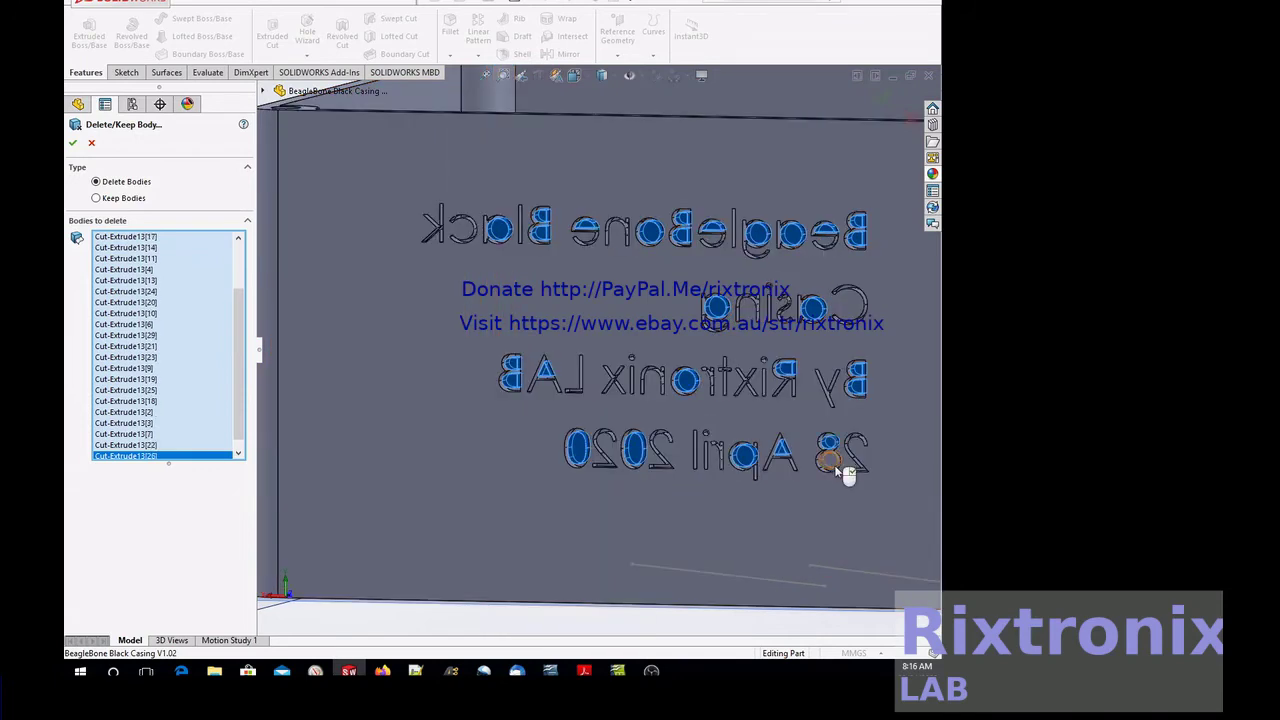
pyautogui.click(836, 462)
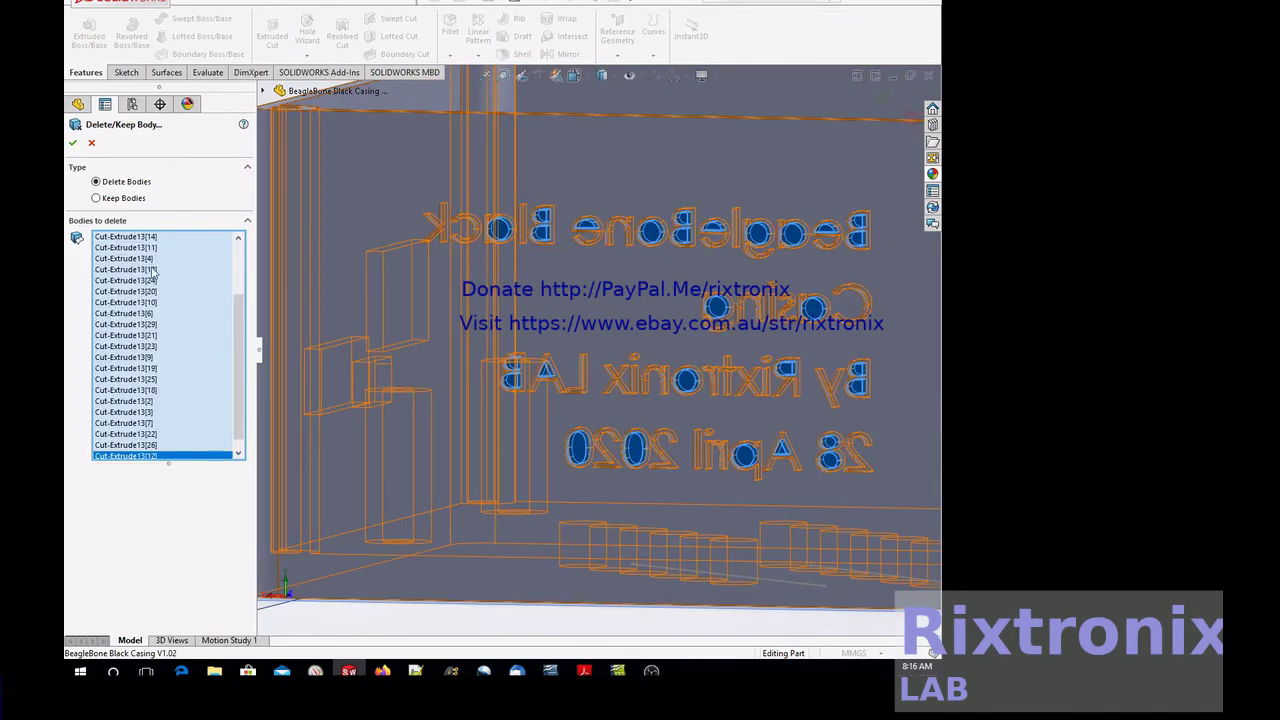
pyautogui.click(72, 143)
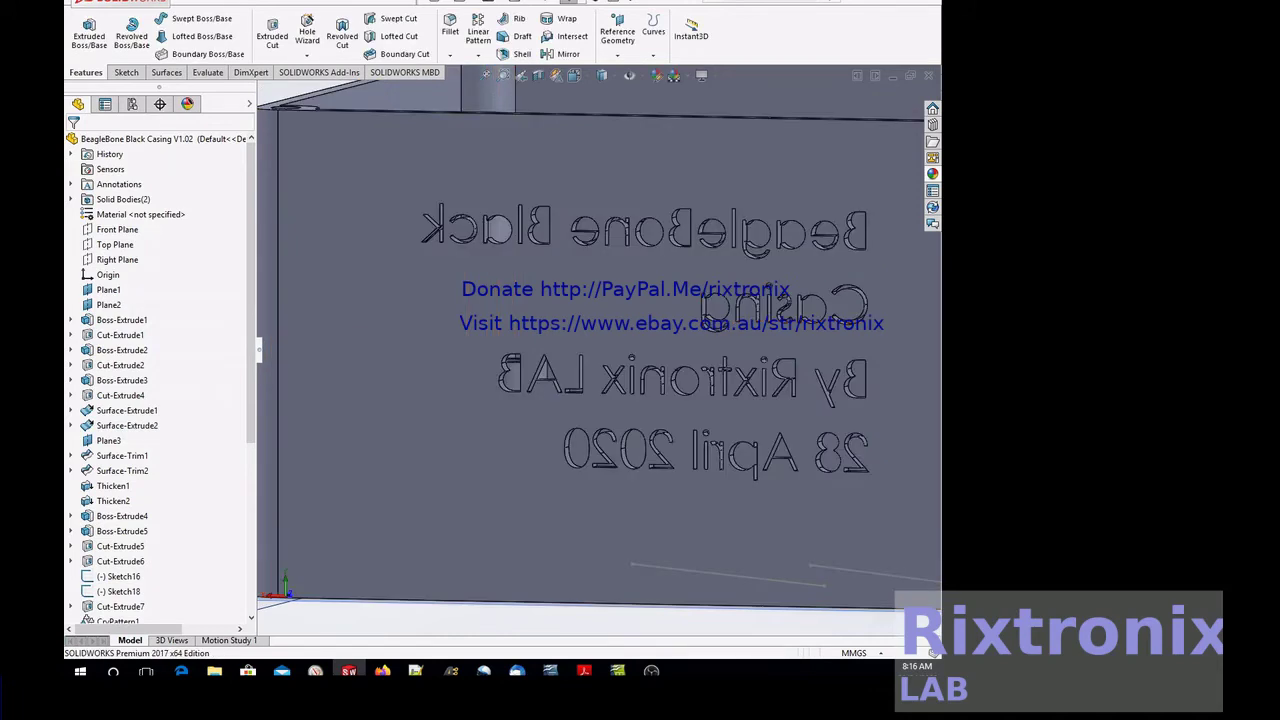
# - Save the BeagleBone Black Casing part and zoom to fit the whole model
pyautogui.click(191, 4)
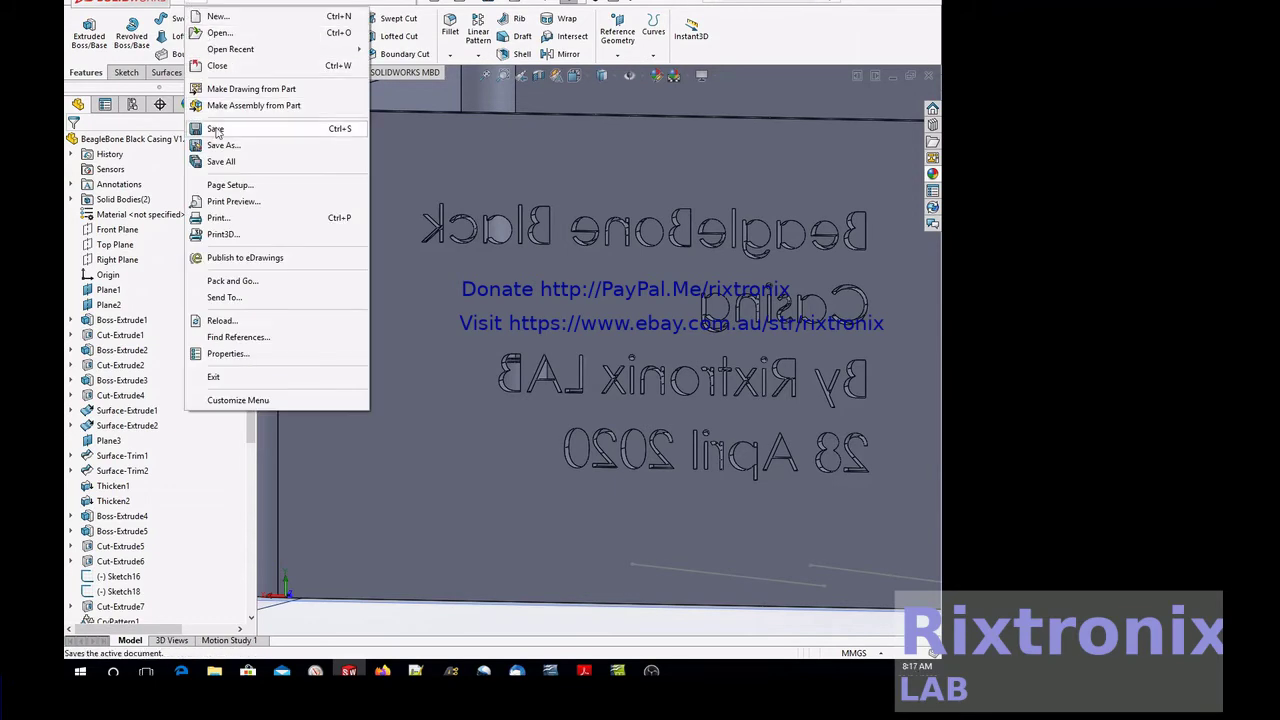
pyautogui.click(219, 130)
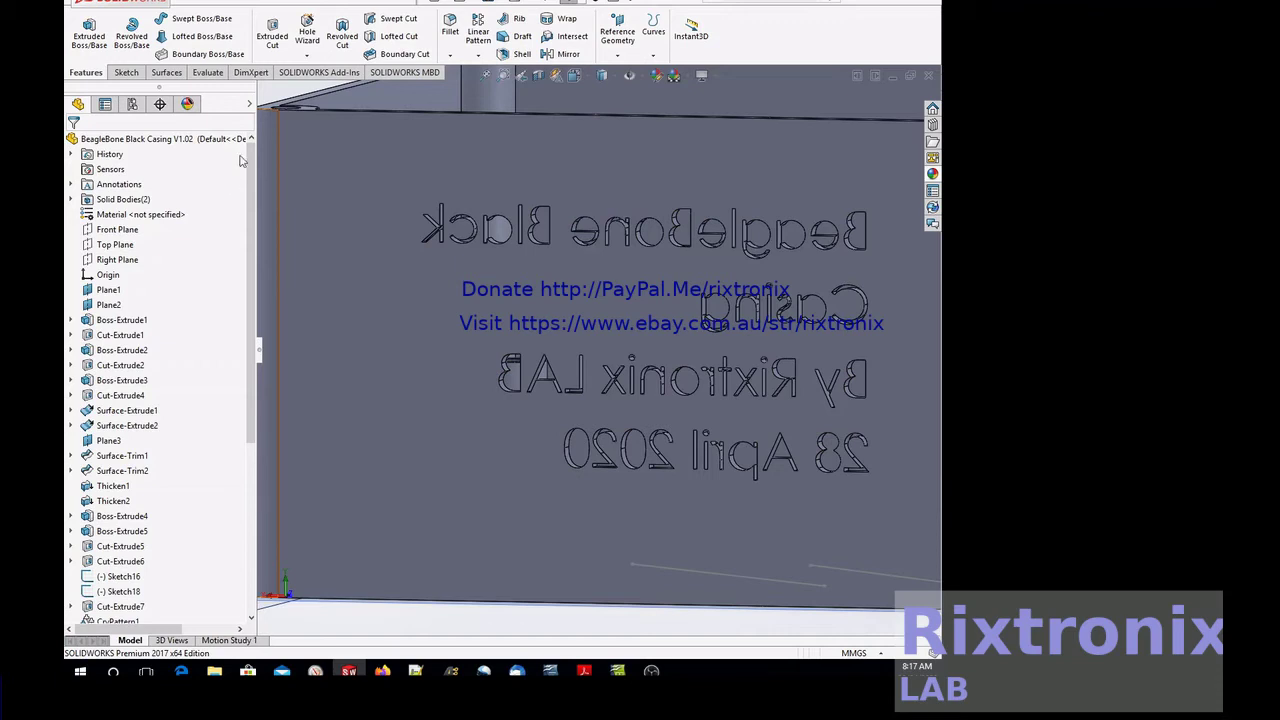
pyautogui.click(486, 77)
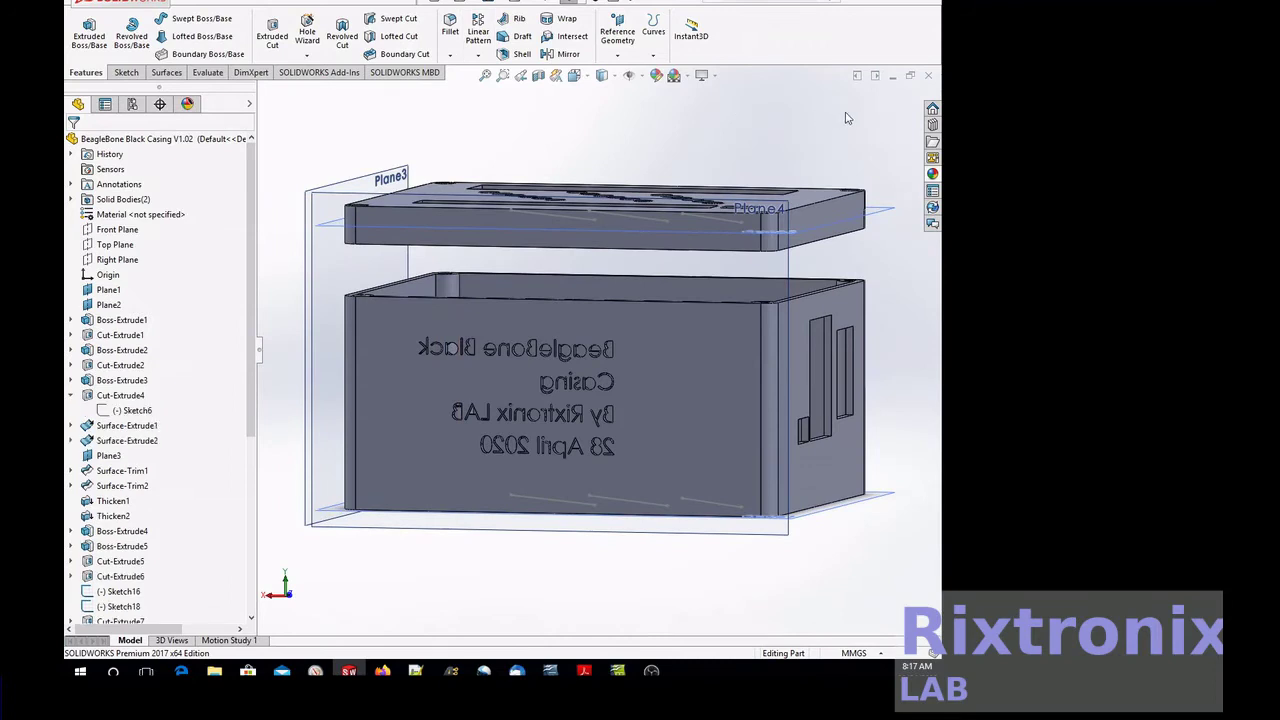
# - Apply the red High Gloss plastic appearance to the whole part
pyautogui.click(931, 176)
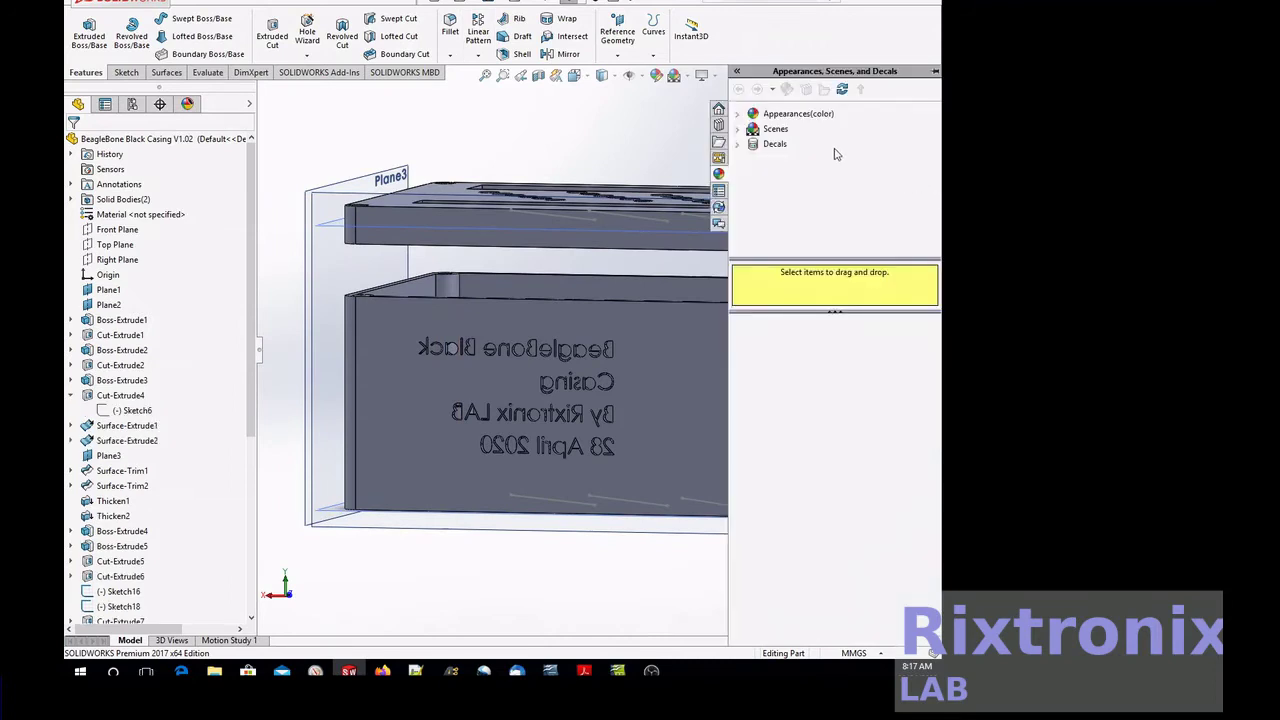
pyautogui.click(739, 114)
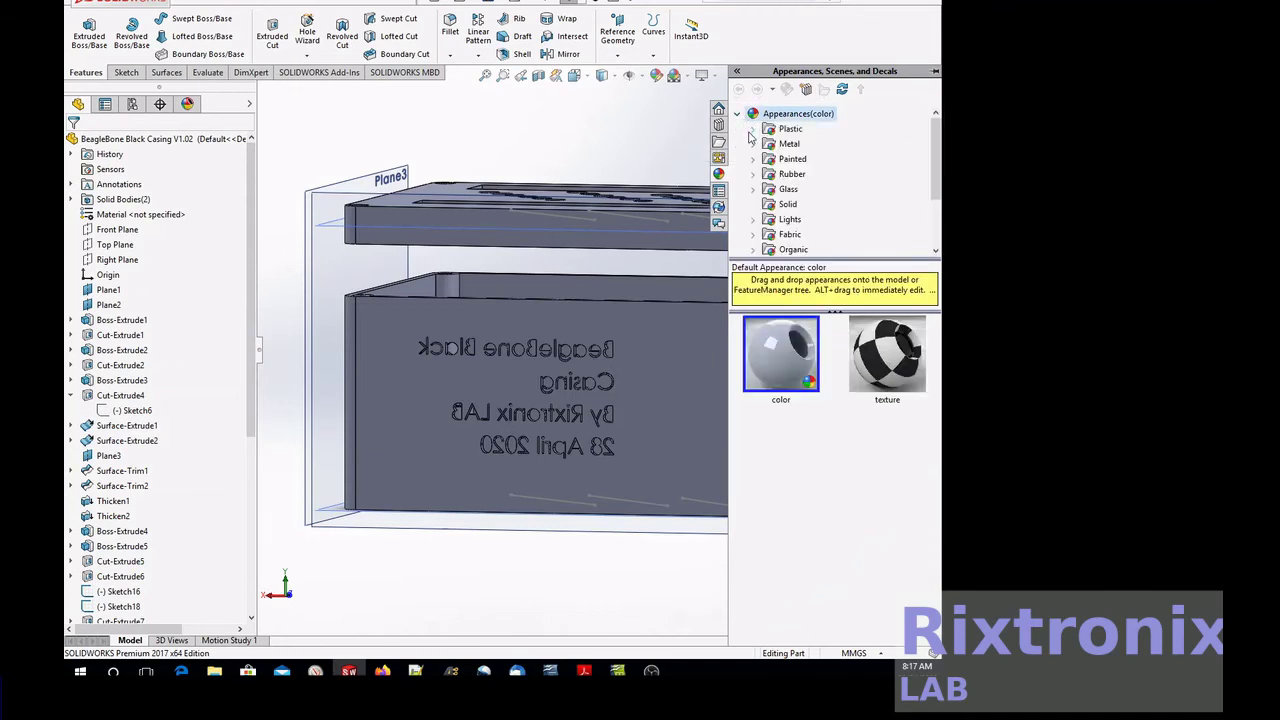
pyautogui.click(754, 130)
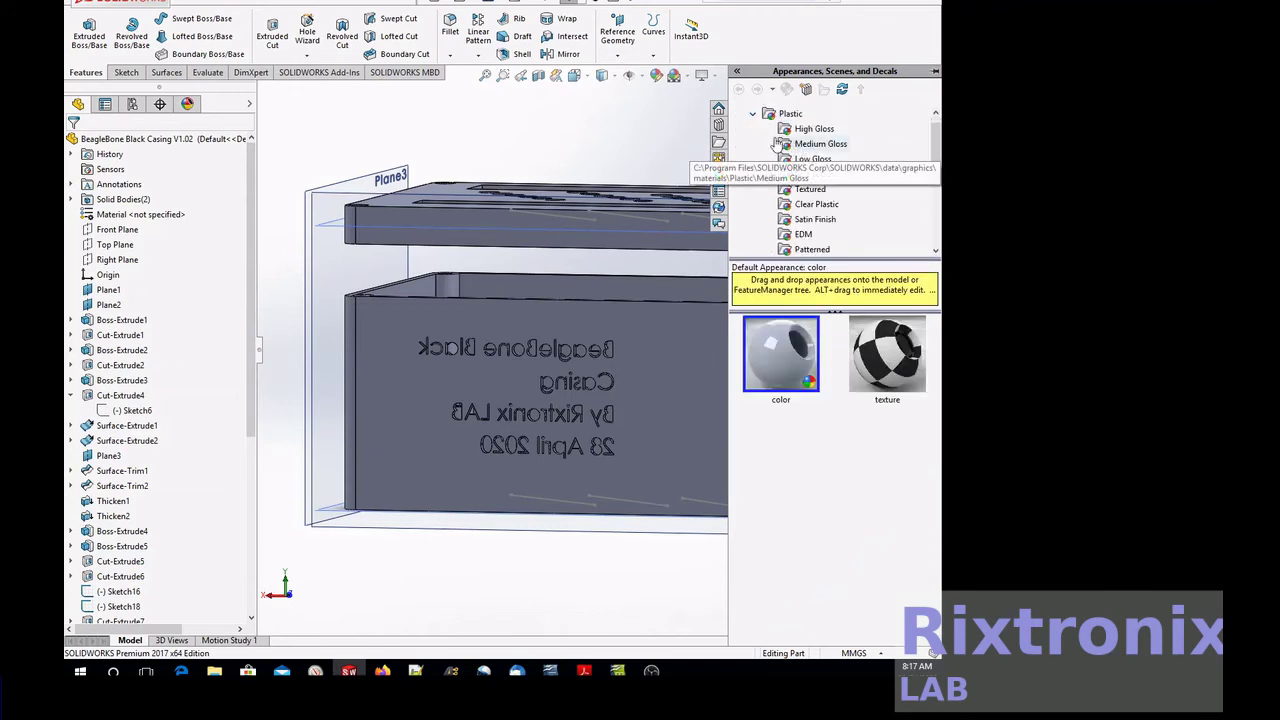
pyautogui.click(812, 129)
pyautogui.scroll(-5, 806, 386)
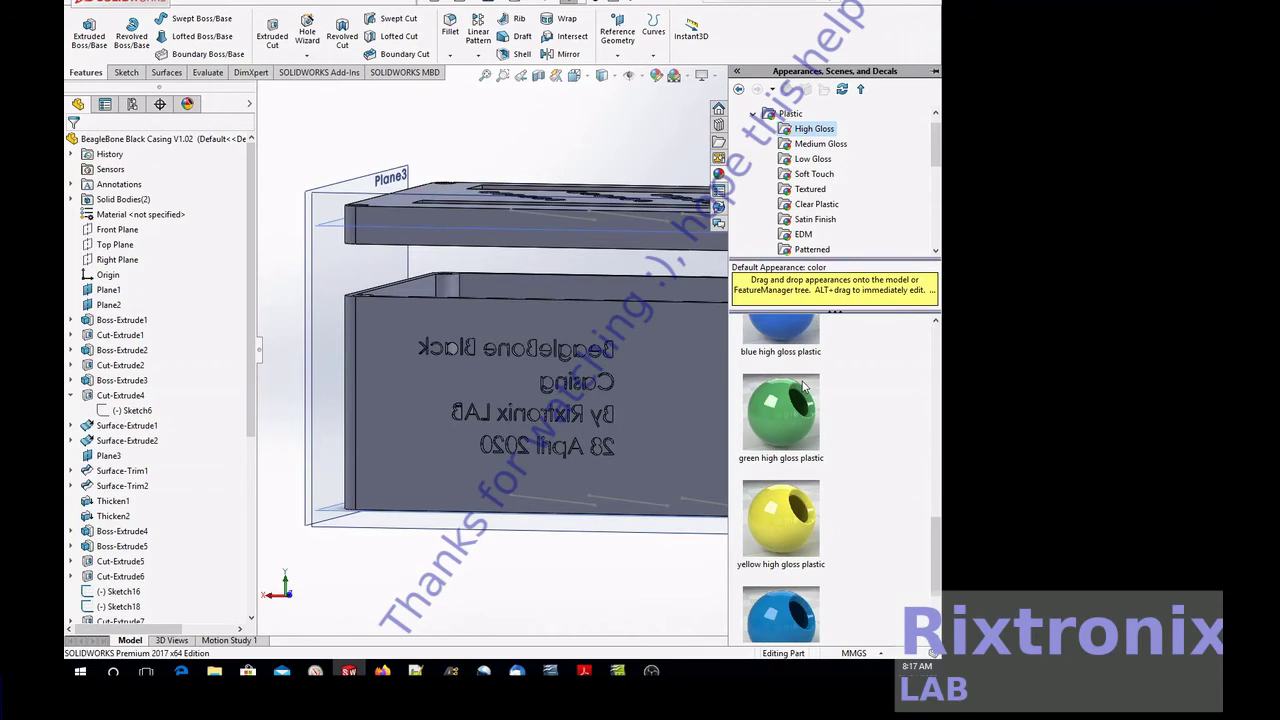
pyautogui.moveTo(793, 503); pyautogui.dragTo(682, 375)
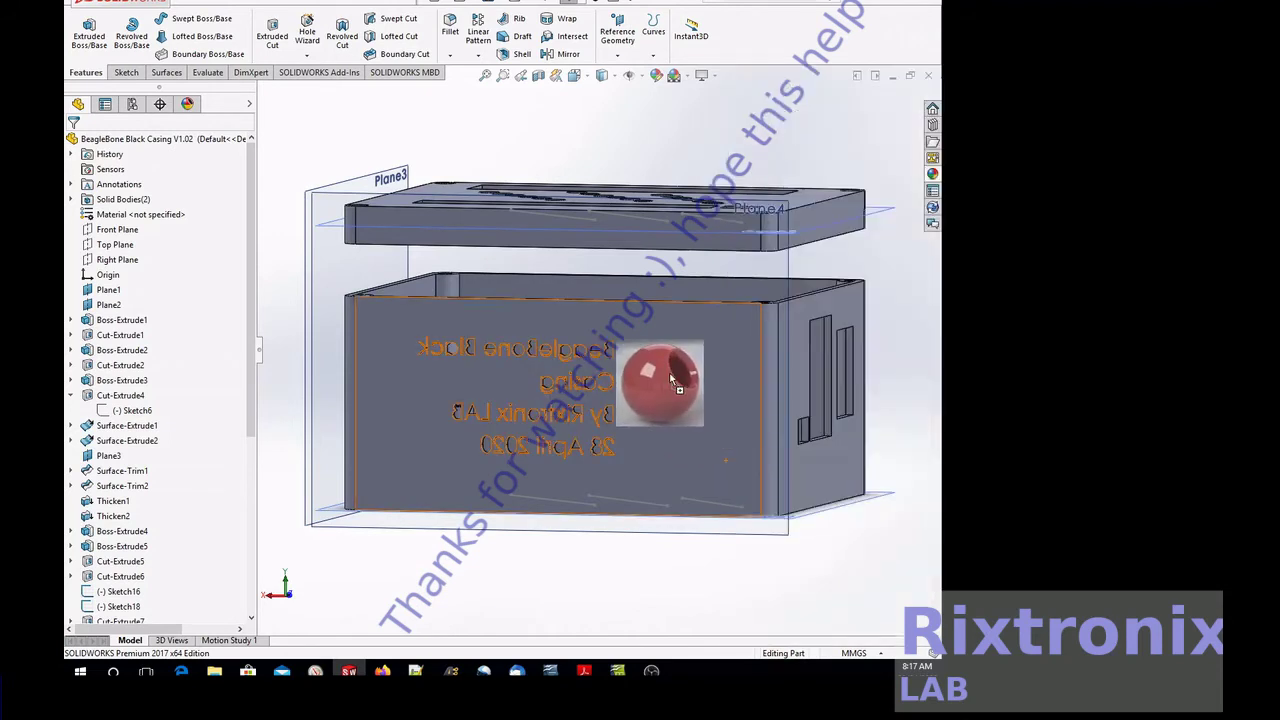
pyautogui.click(680, 372)
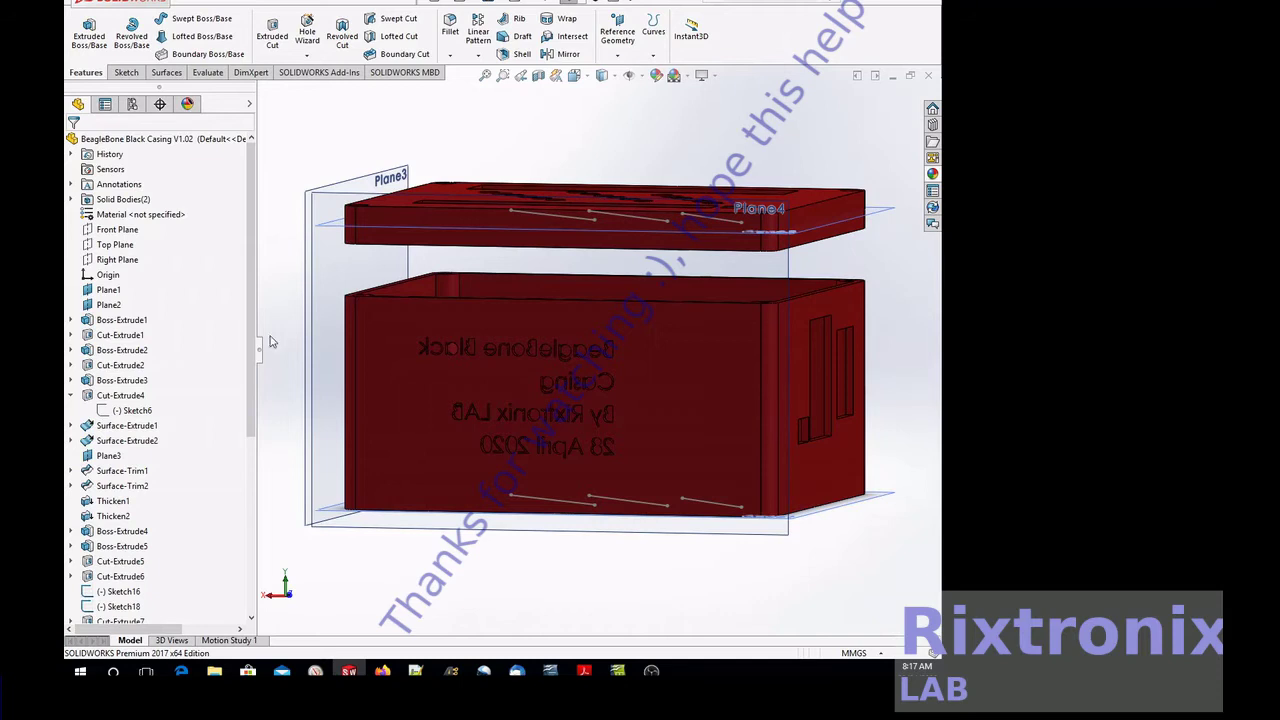
# - Hide reference planes Plane1, Plane2, Plane3 and Plane4
pyautogui.click(188, 4)
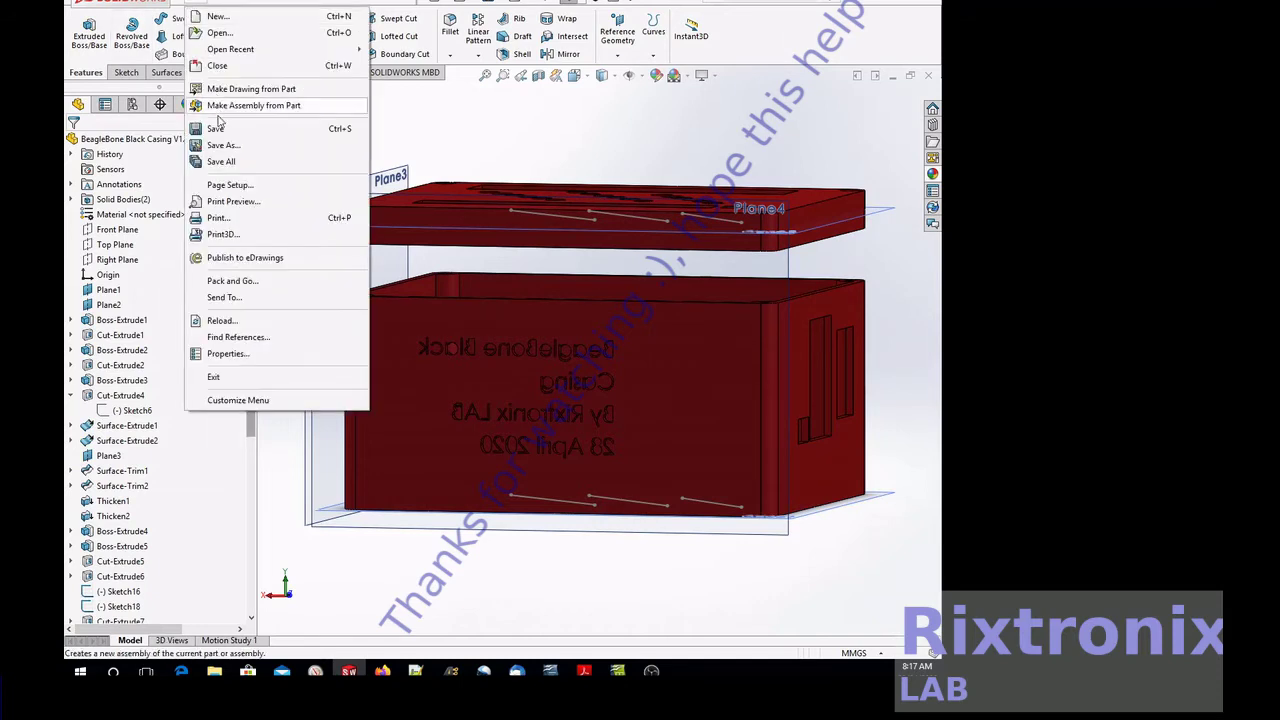
pyautogui.click(222, 130)
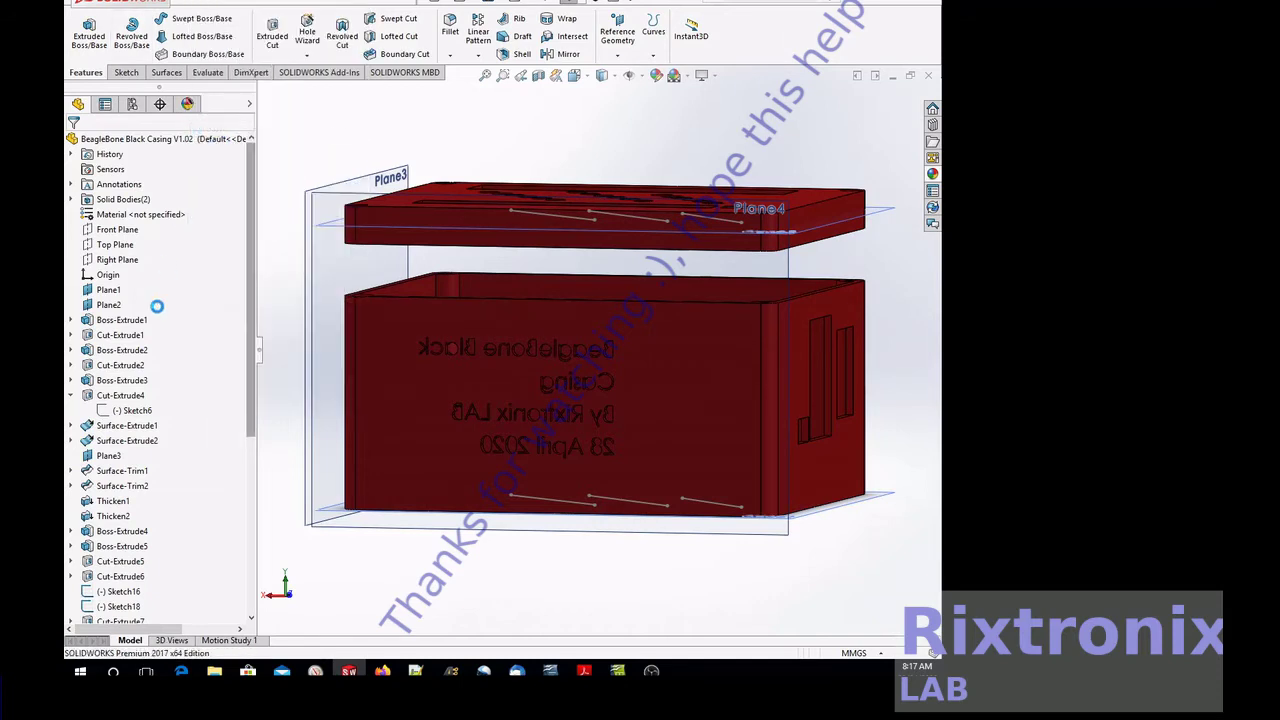
pyautogui.click(108, 289)
pyautogui.keyDown('ctrl'); pyautogui.click(108, 305); pyautogui.keyUp('ctrl')
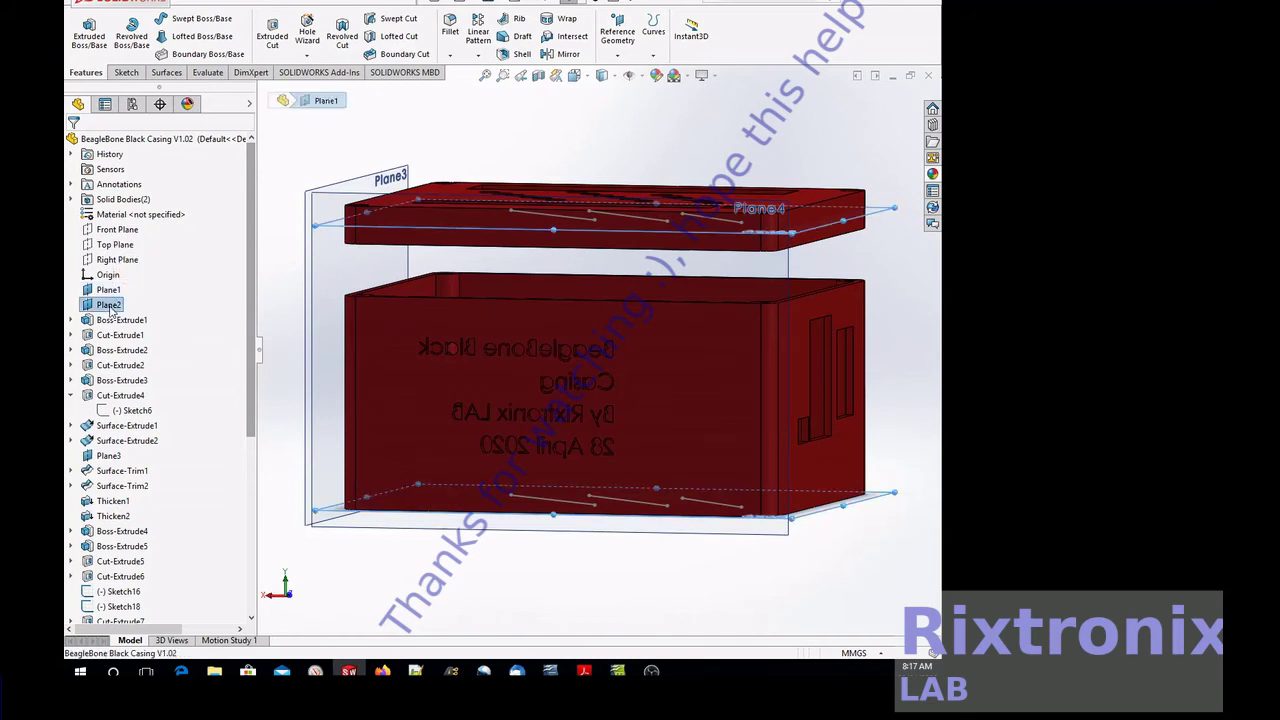
pyautogui.keyDown('ctrl'); pyautogui.click(110, 456); pyautogui.keyUp('ctrl')
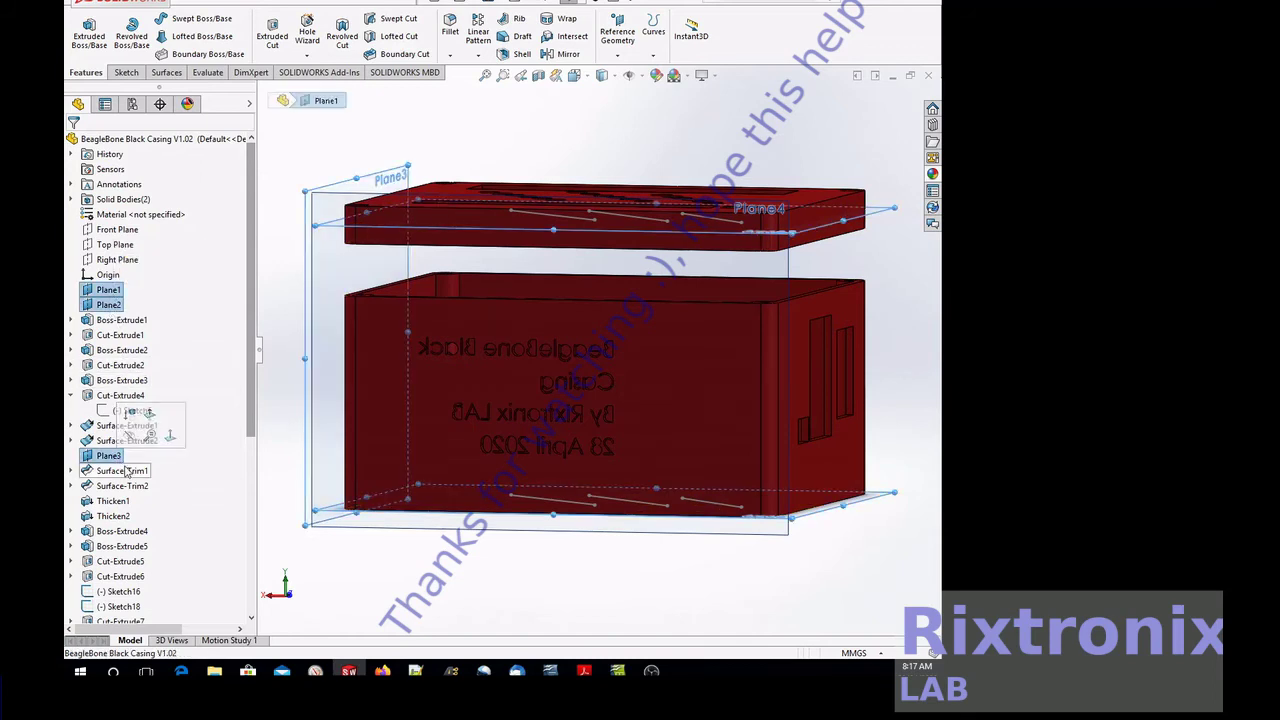
pyautogui.scroll(-4, 118, 462)
pyautogui.scroll(-2, 126, 472)
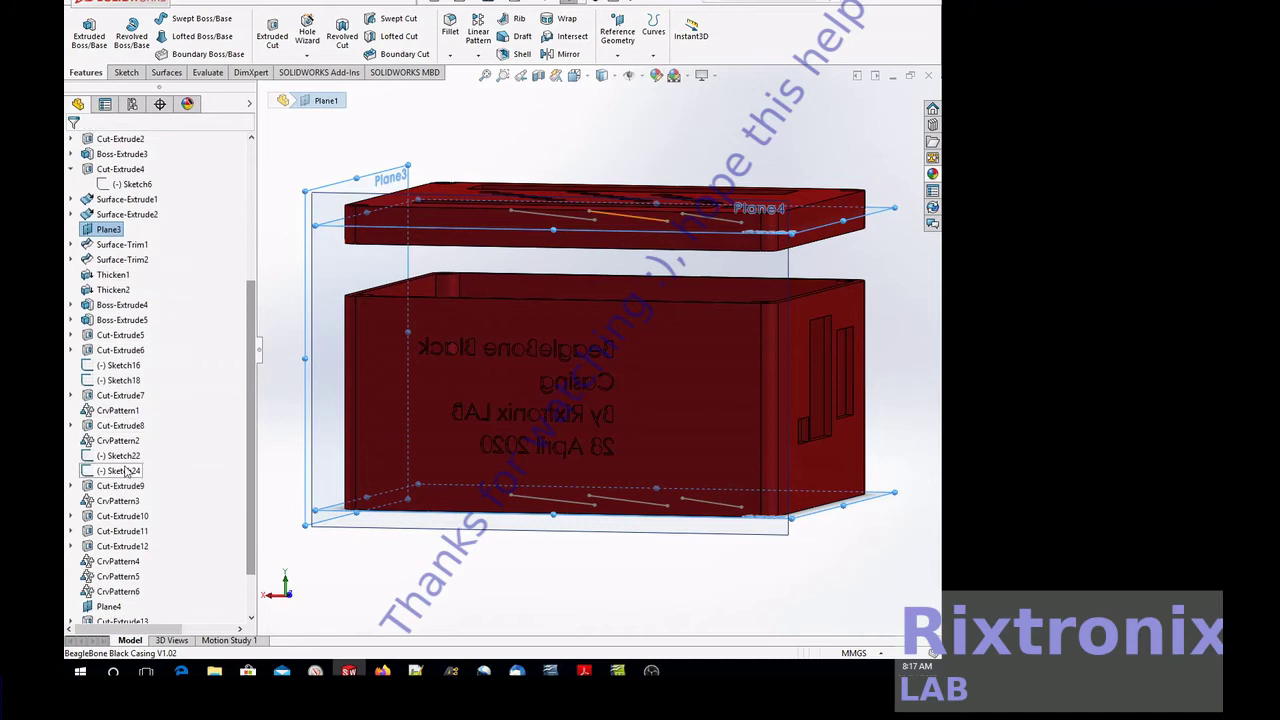
pyautogui.scroll(-1, 140, 455)
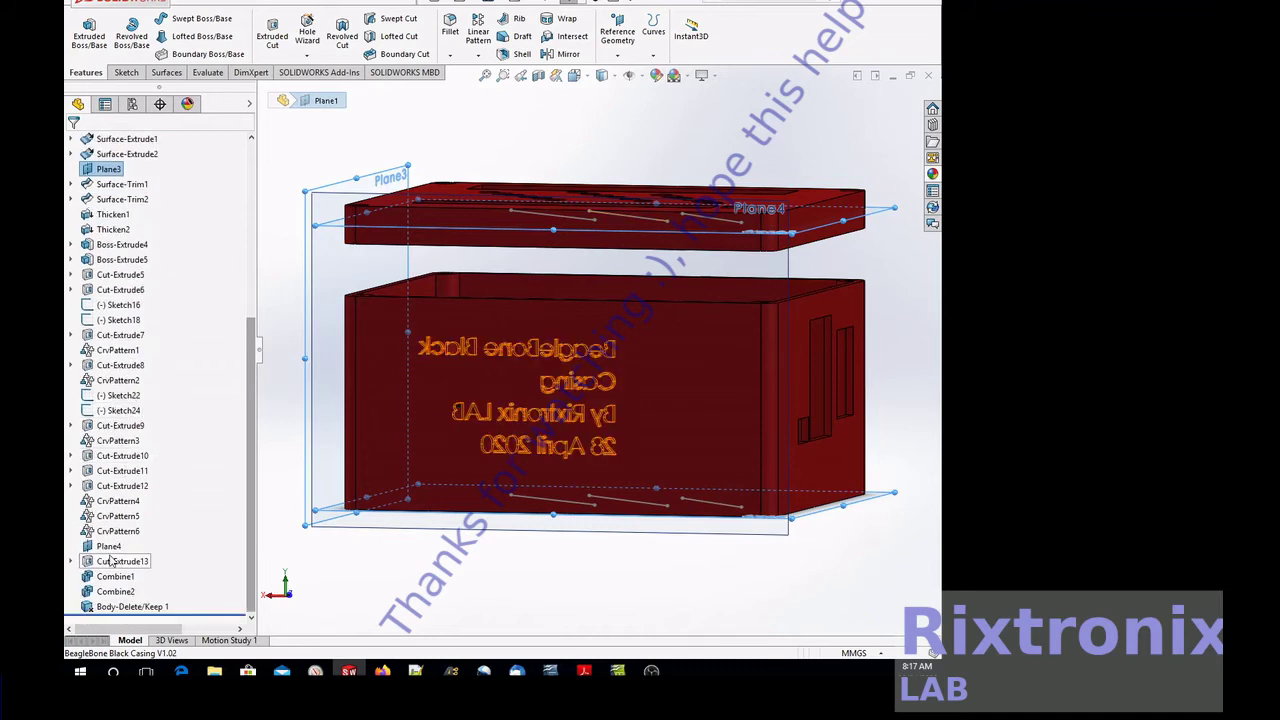
pyautogui.keyDown('ctrl'); pyautogui.click(110, 546); pyautogui.keyUp('ctrl')
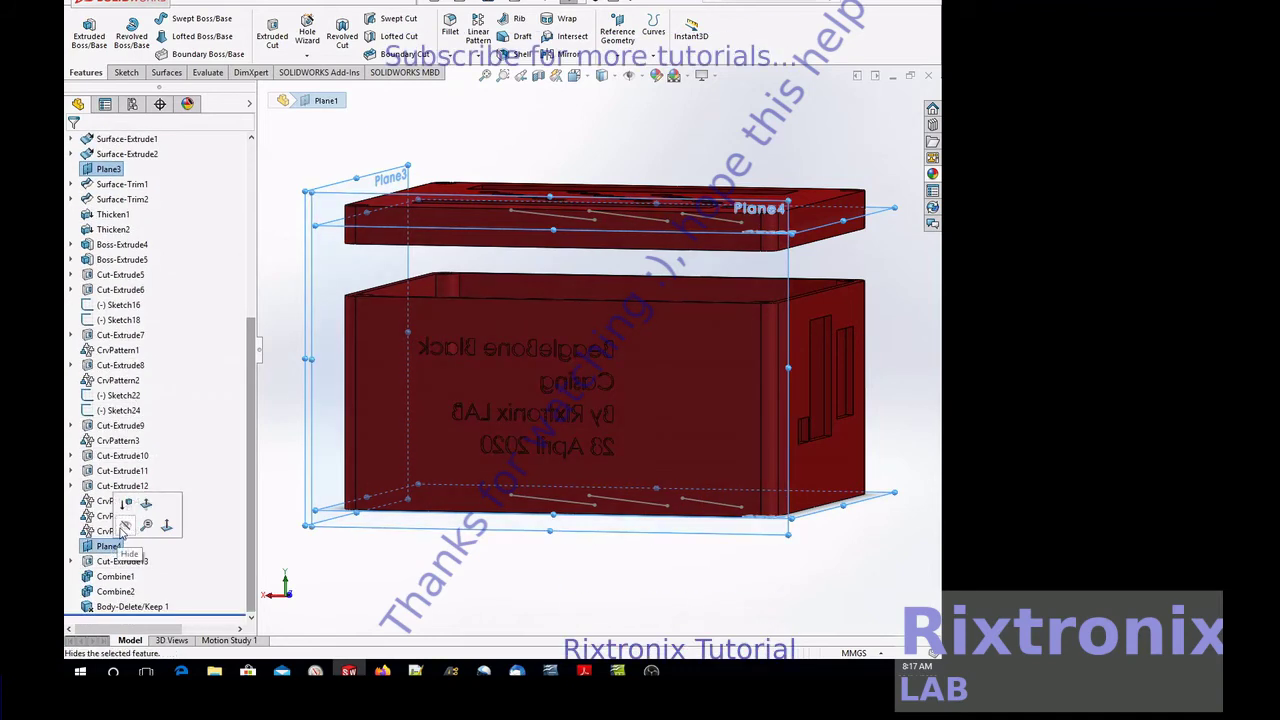
pyautogui.click(126, 525)
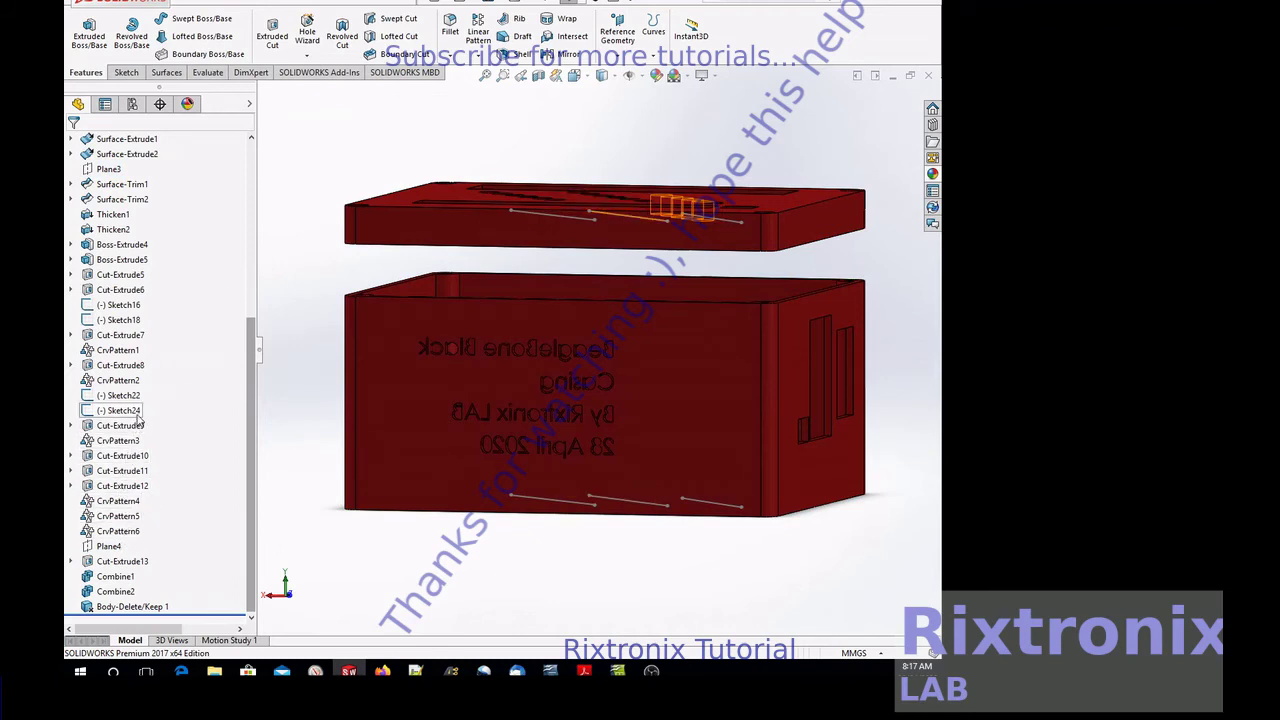
# - Hide Sketch16, Sketch18, Sketch22 and Sketch24
pyautogui.click(138, 418)
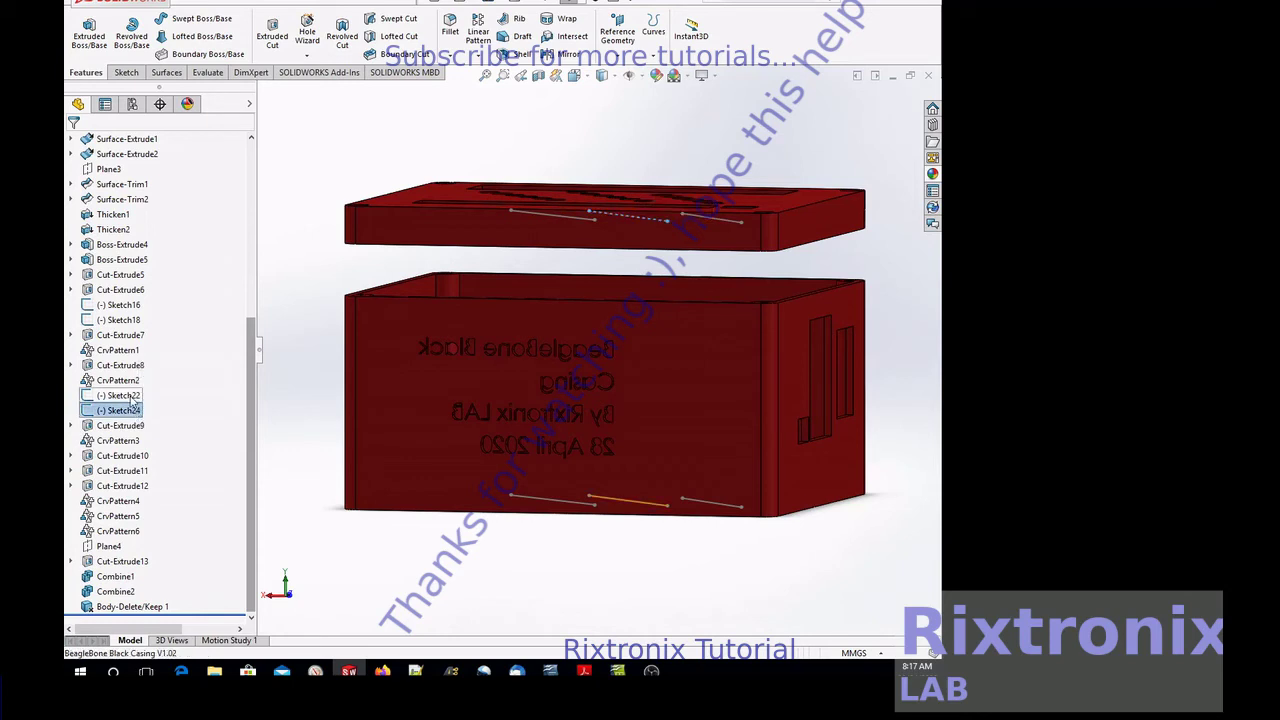
pyautogui.keyDown('ctrl'); pyautogui.click(128, 395); pyautogui.keyUp('ctrl')
pyautogui.keyDown('ctrl'); pyautogui.click(135, 320); pyautogui.keyUp('ctrl')
pyautogui.keyDown('ctrl'); pyautogui.click(133, 306); pyautogui.keyUp('ctrl')
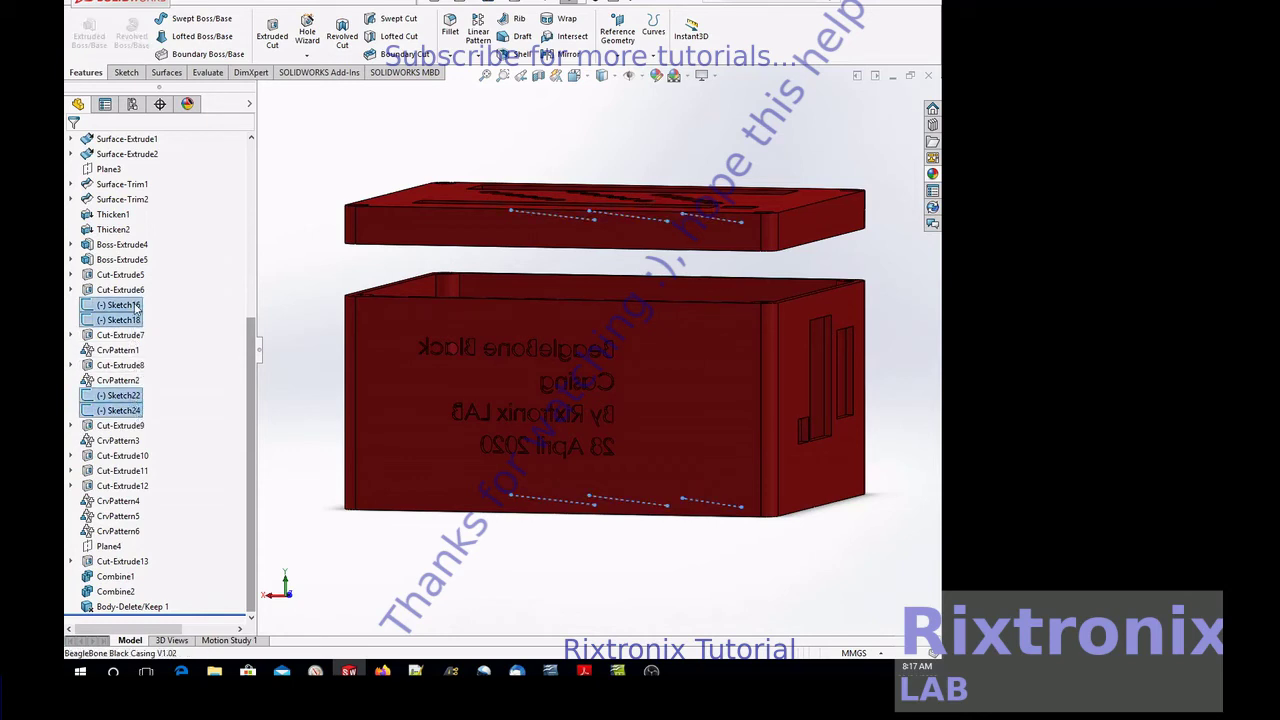
pyautogui.rightClick(136, 305)
pyautogui.click(146, 286)
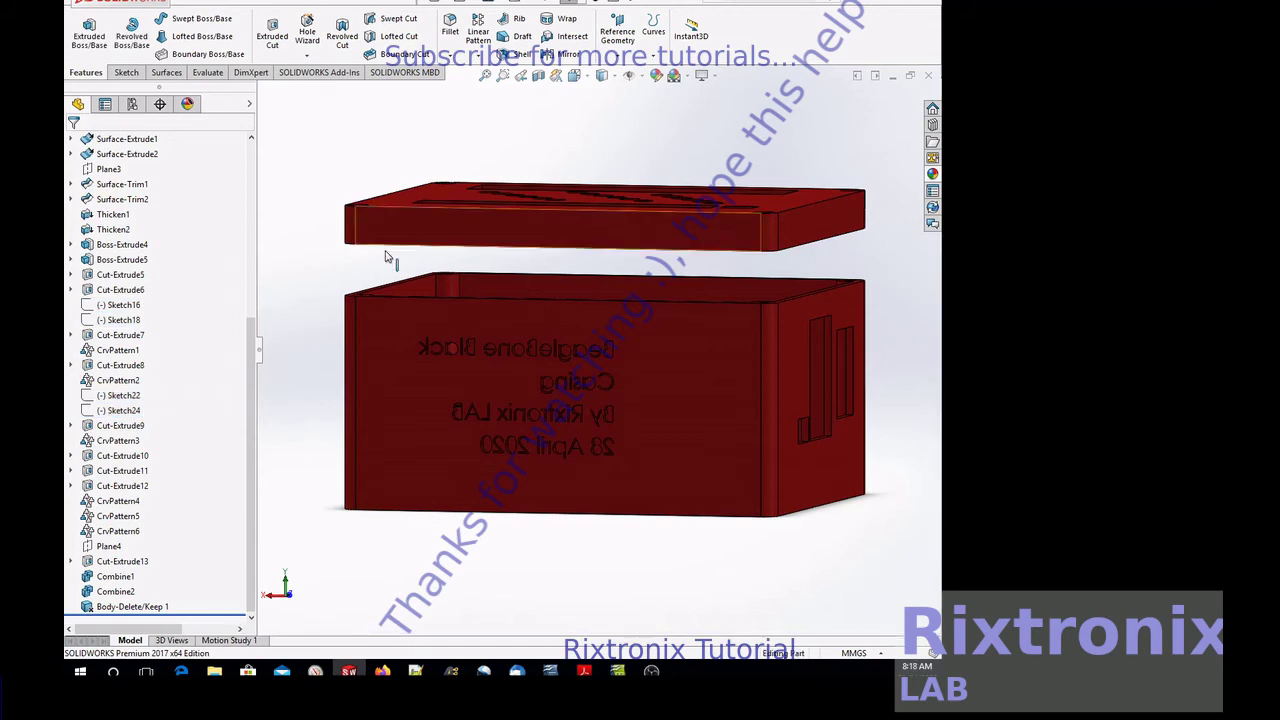
# - Orbit the red casing to an angled top-front view showing the lid's holes and slots
pyautogui.rightClick(323, 165)
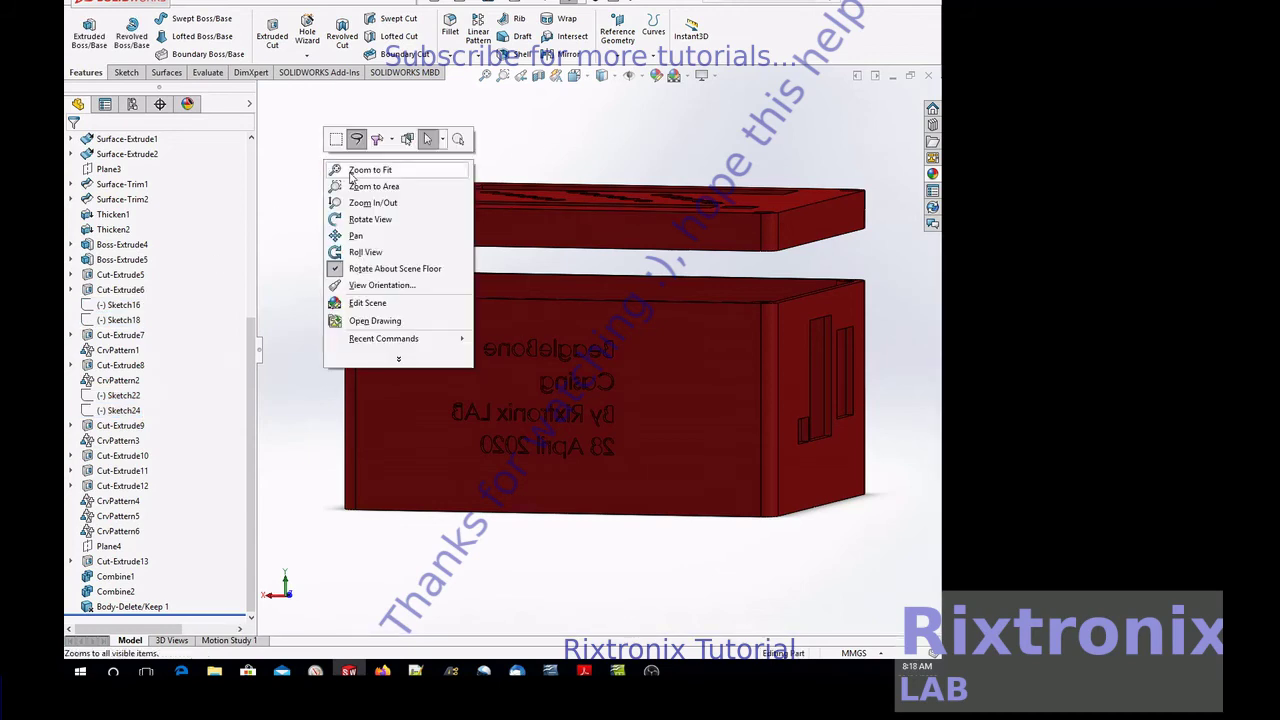
pyautogui.click(369, 224)
pyautogui.moveTo(377, 171)
pyautogui.mouseDown()
pyautogui.moveTo(414, 145)
pyautogui.moveTo(294, 163)
pyautogui.moveTo(217, 194)
pyautogui.moveTo(240, 314)
pyautogui.moveTo(280, 329)
pyautogui.moveTo(399, 320)
pyautogui.moveTo(409, 337)
pyautogui.moveTo(424, 198)
pyautogui.mouseUp()
pyautogui.moveTo(424, 198)
pyautogui.mouseDown(button='middle')
pyautogui.moveTo(508, 194)
pyautogui.moveTo(477, 217)
pyautogui.moveTo(402, 219)
pyautogui.moveTo(166, 166)
pyautogui.moveTo(163, 203)
pyautogui.moveTo(222, 191)
pyautogui.moveTo(205, 178)
pyautogui.mouseUp(button='middle')
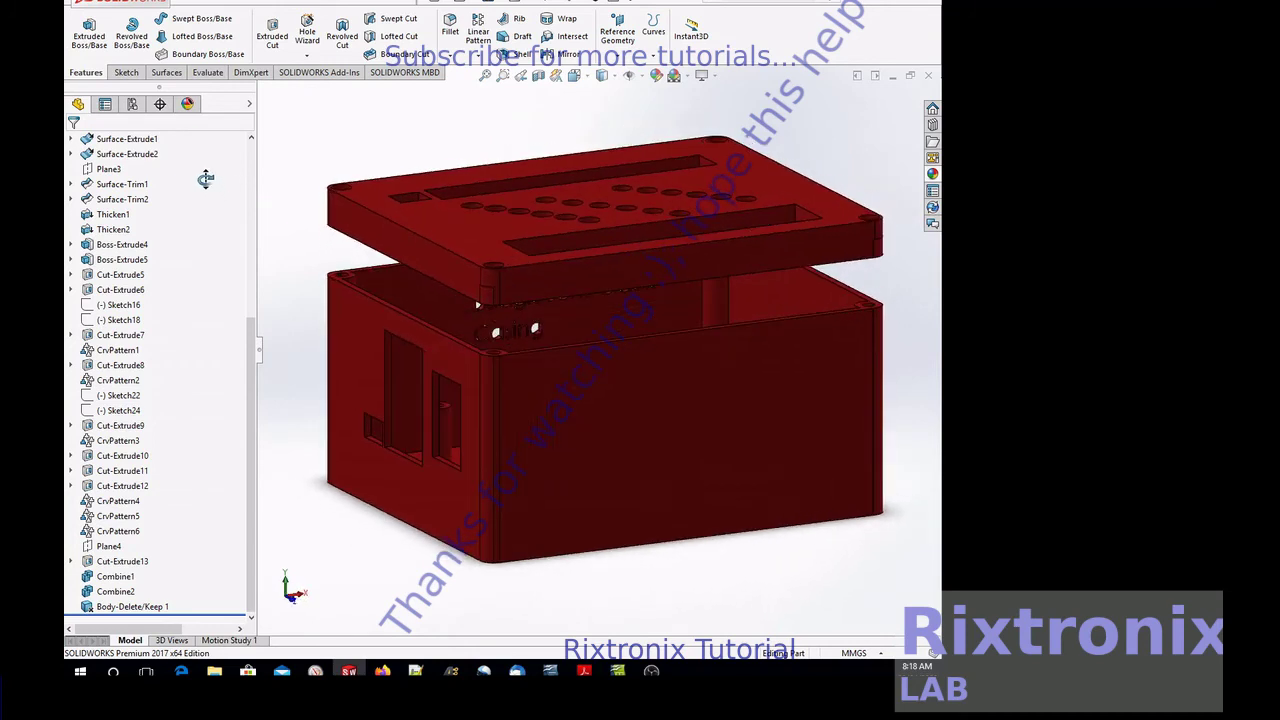
pyautogui.moveTo(288, 171); pyautogui.dragTo(279, 184, button='middle')
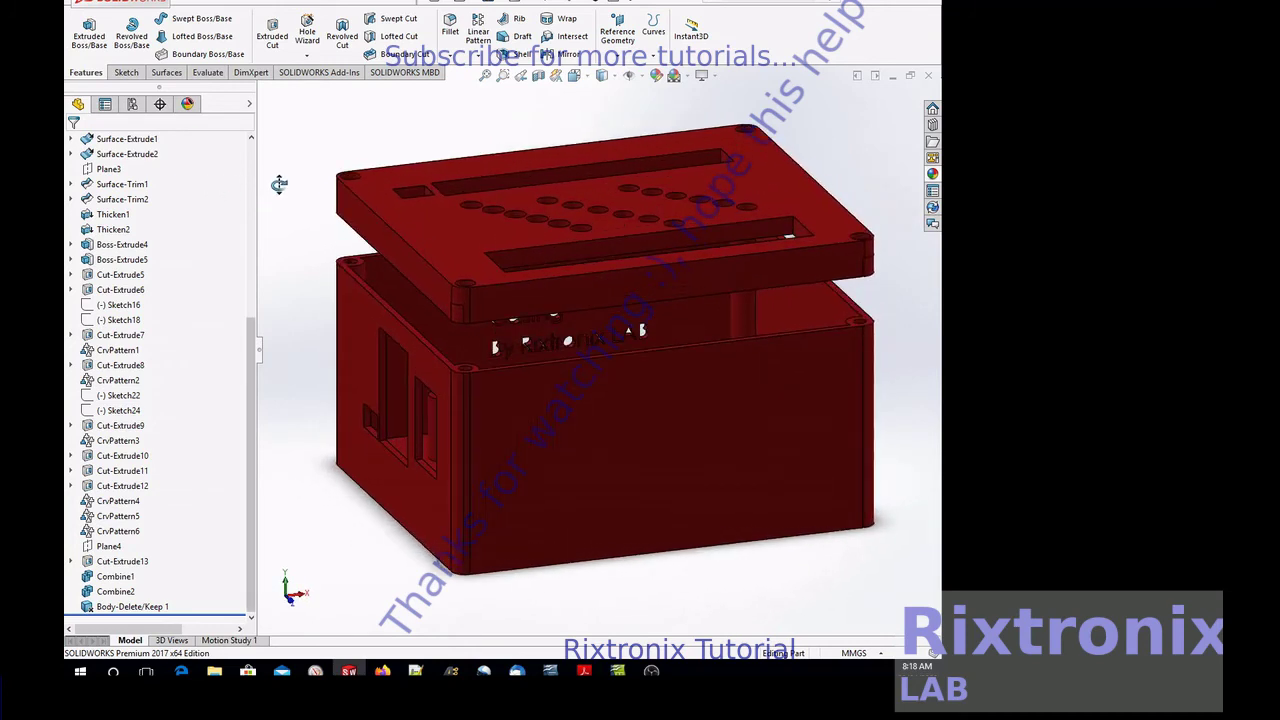
pyautogui.click(192, 5)
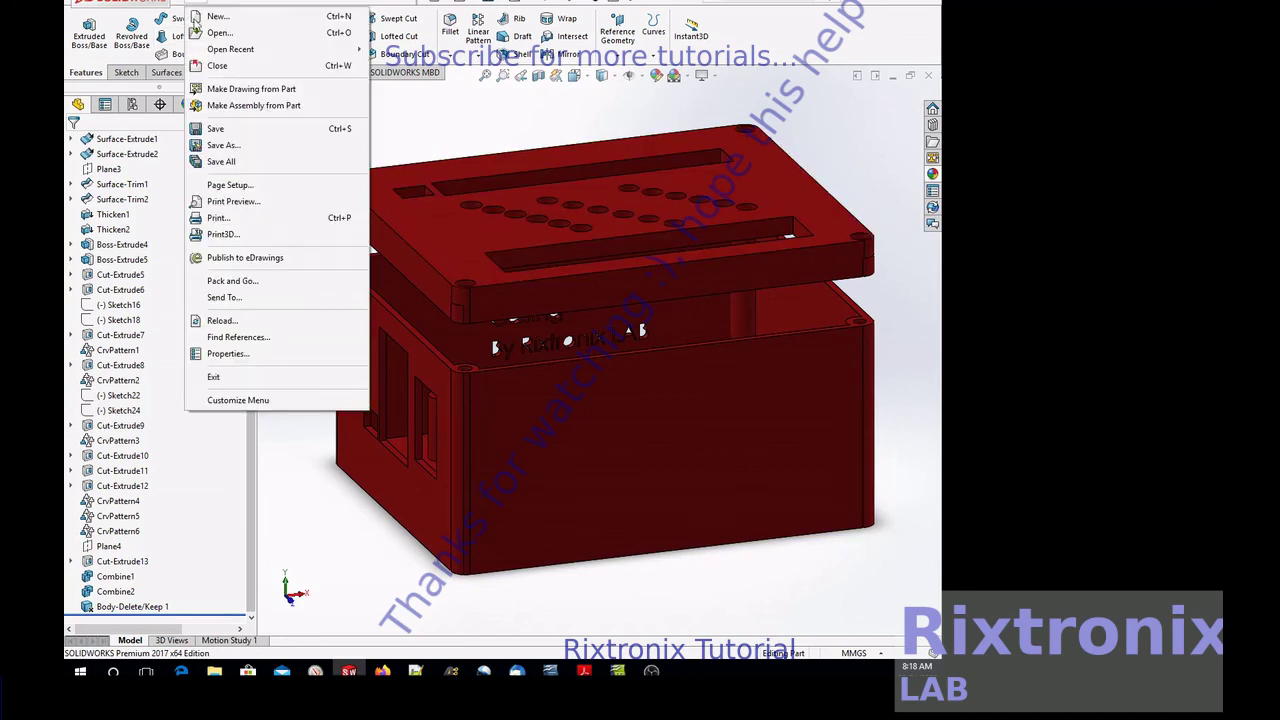
pyautogui.click(215, 128)
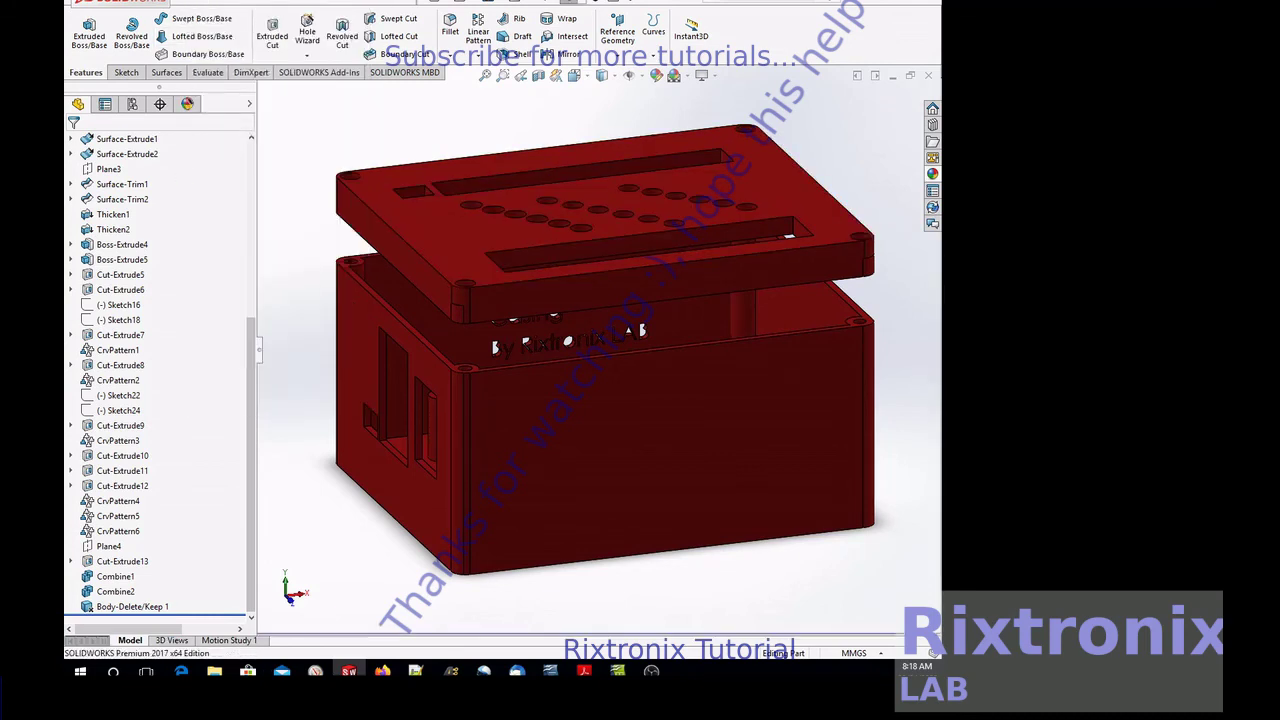